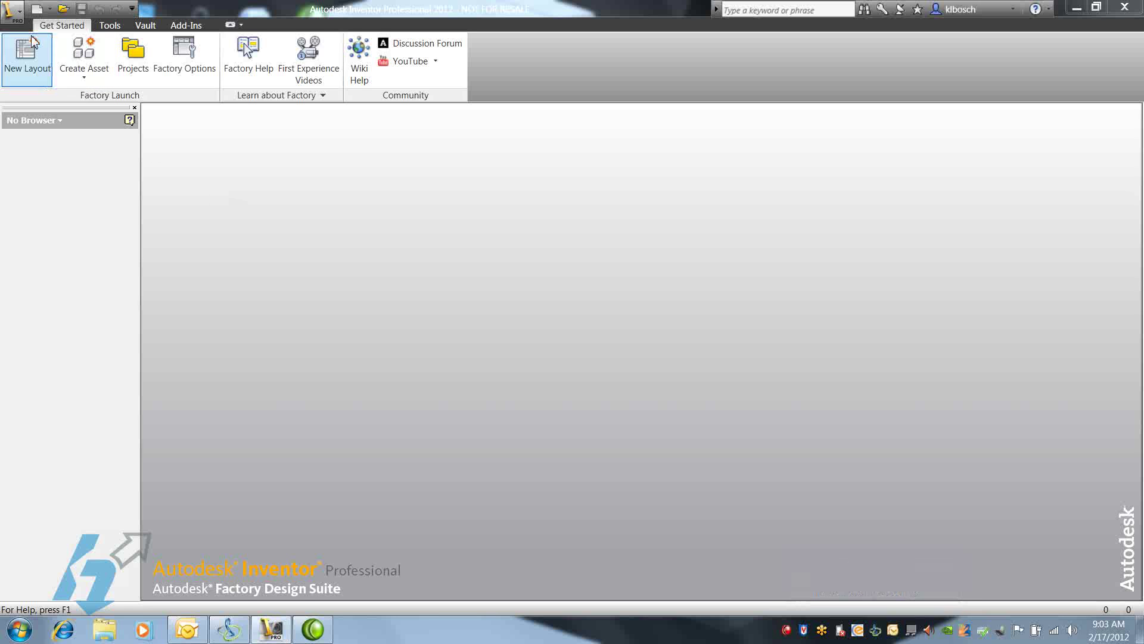
Show the New file menu listing Assembly, Drawing, Part and Presentation types.
click(18, 15)
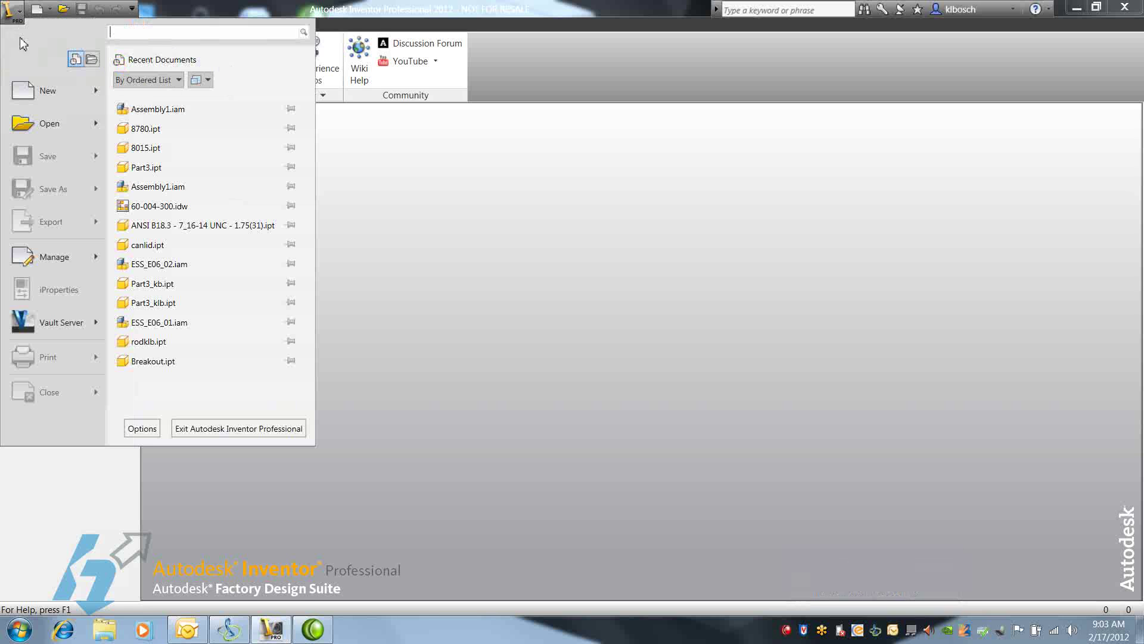
mouse_move(41, 91)
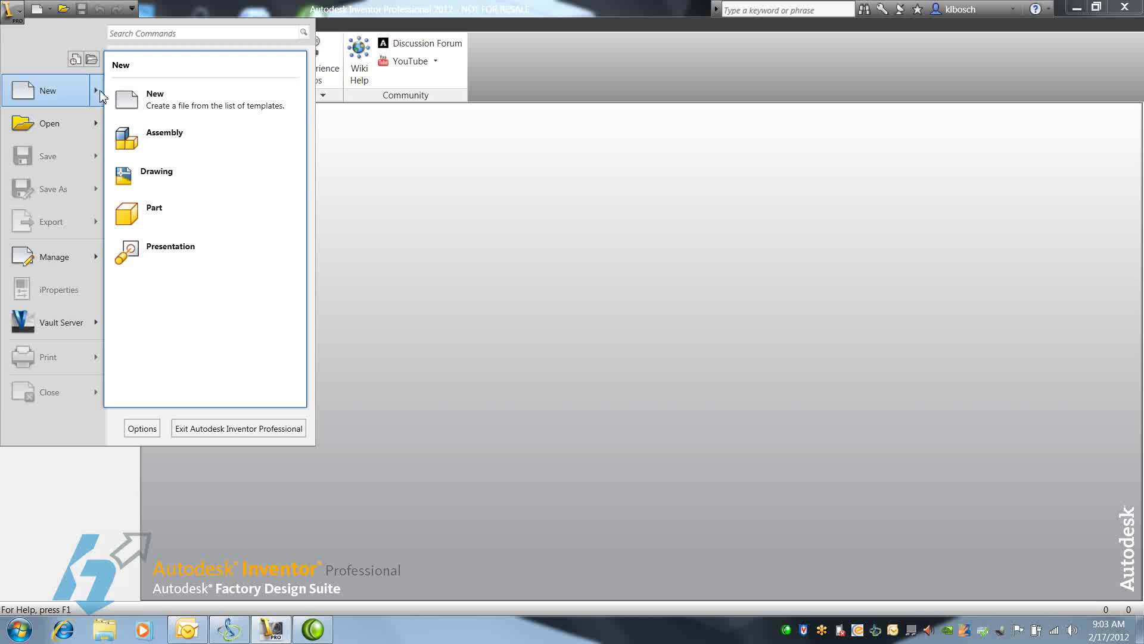
Create Drawing1, then delete its Default Border and ANSI - Large title block.
click(157, 176)
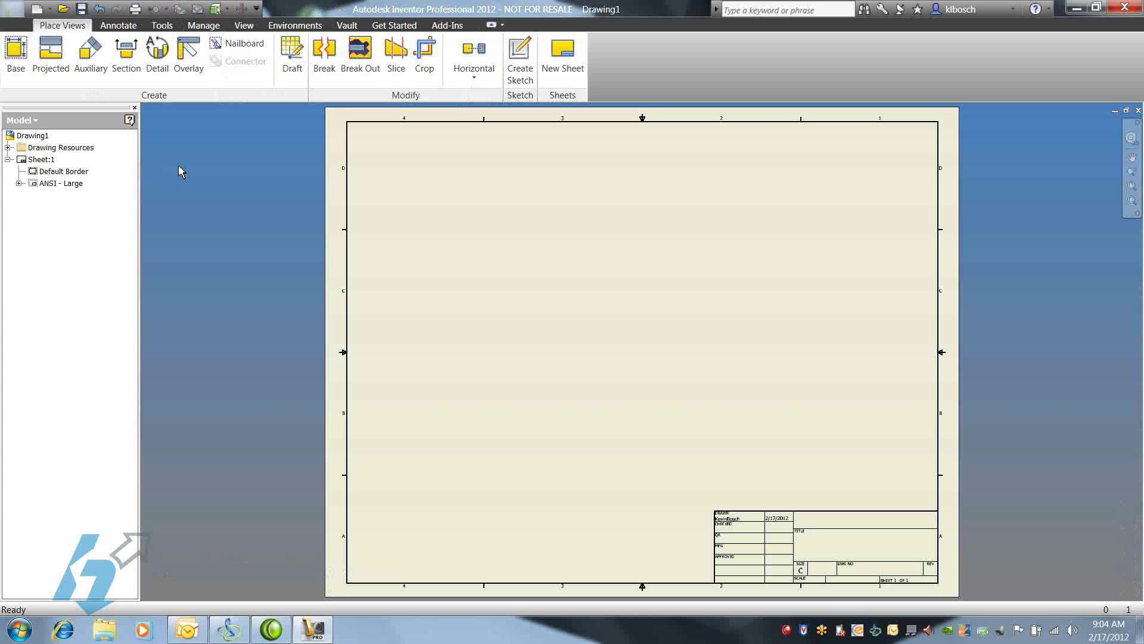
right_click(75, 171)
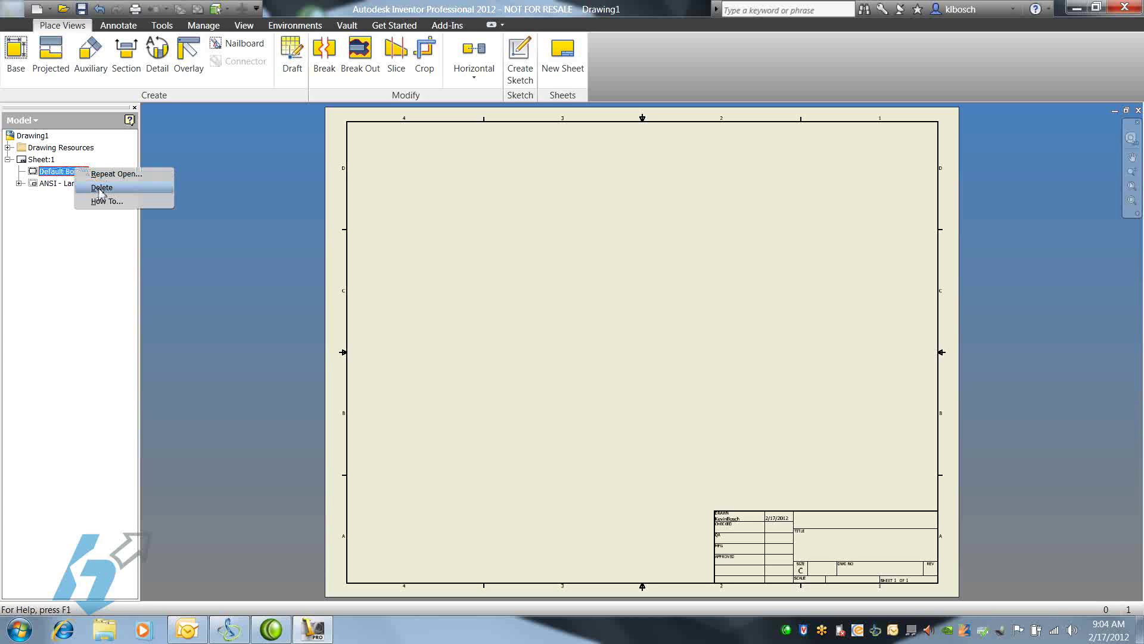
click(102, 188)
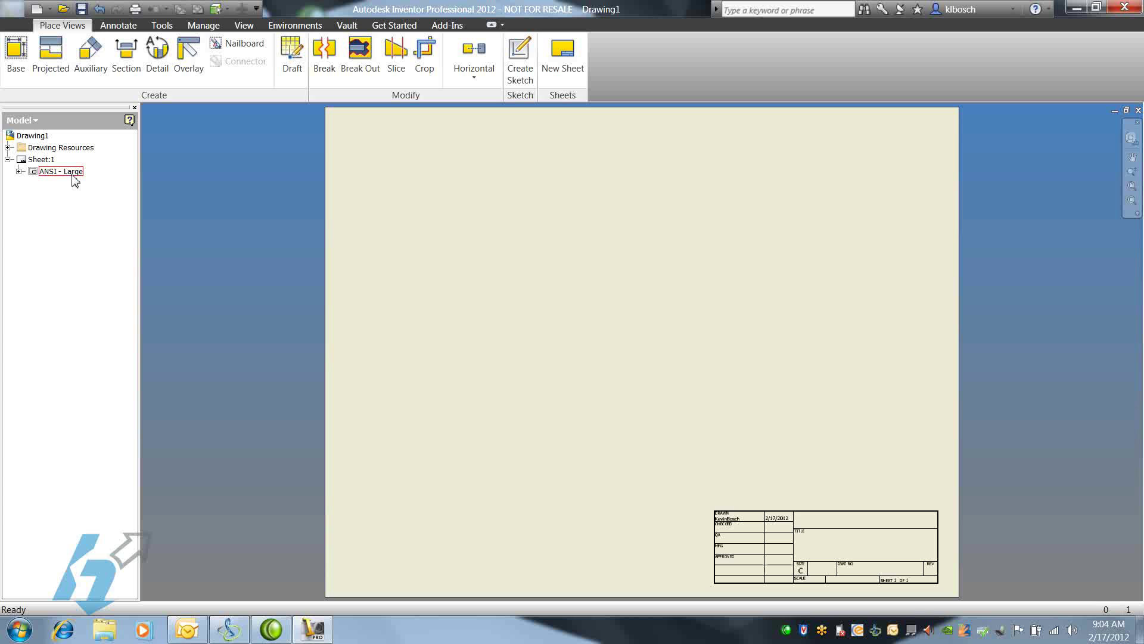
right_click(72, 174)
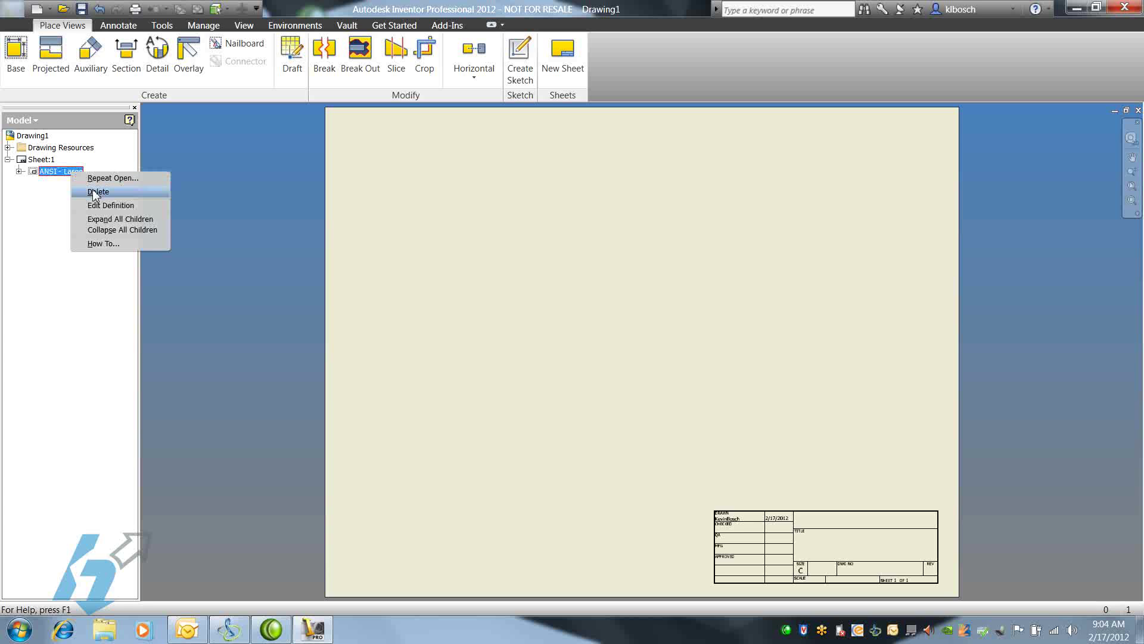
click(97, 192)
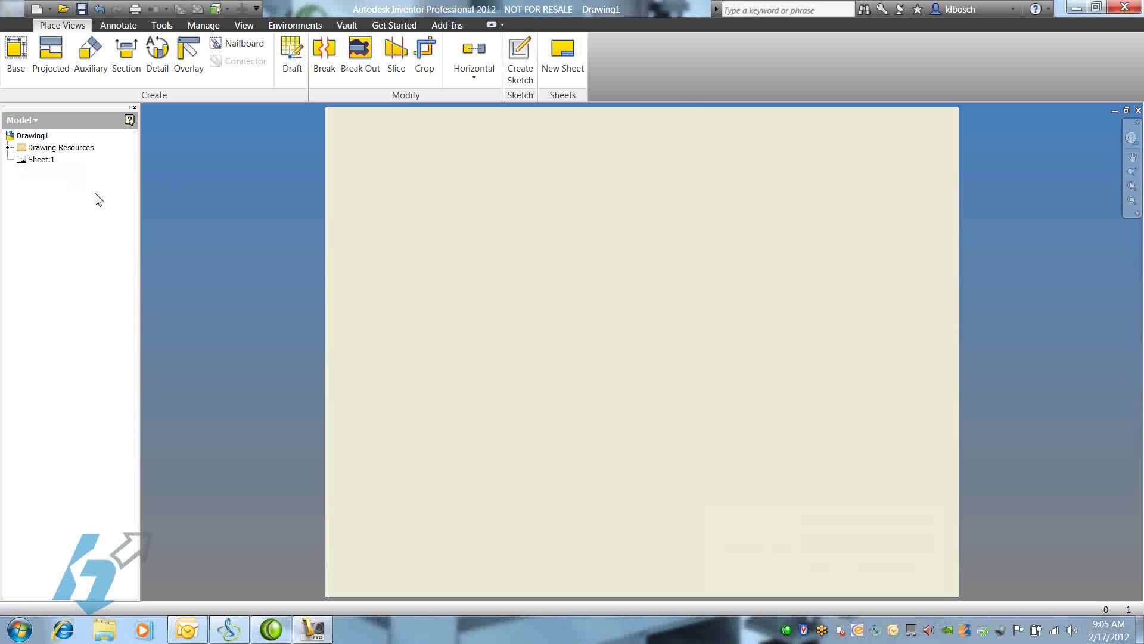
Resize Sheet:1 to size D (34 x 22 in) landscape and rename it D.
right_click(44, 159)
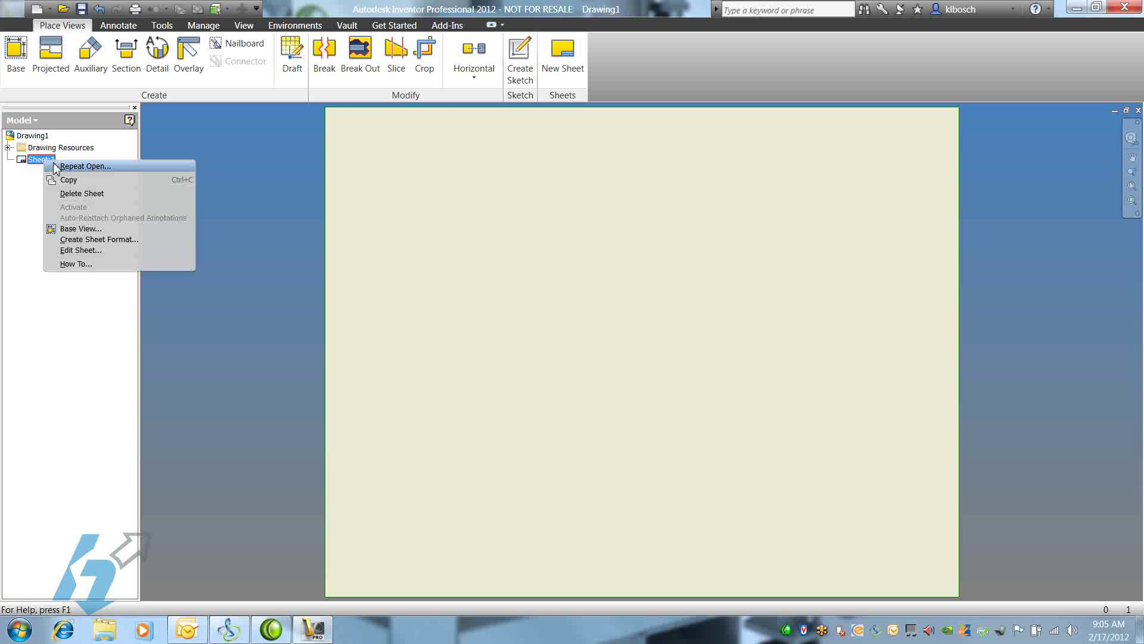
click(83, 251)
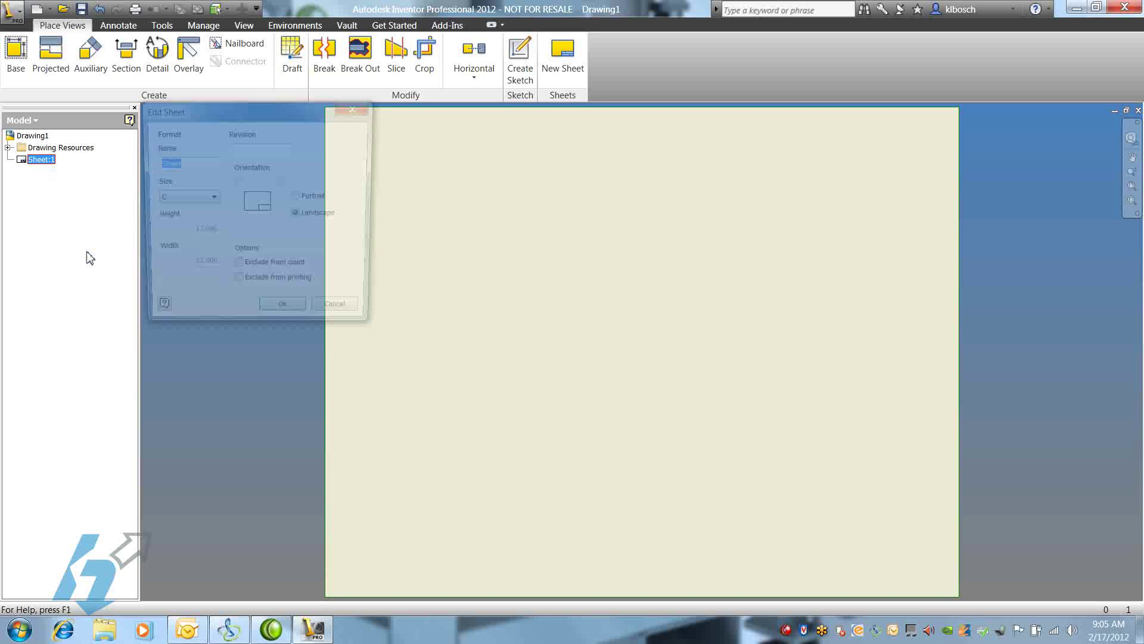
click(211, 199)
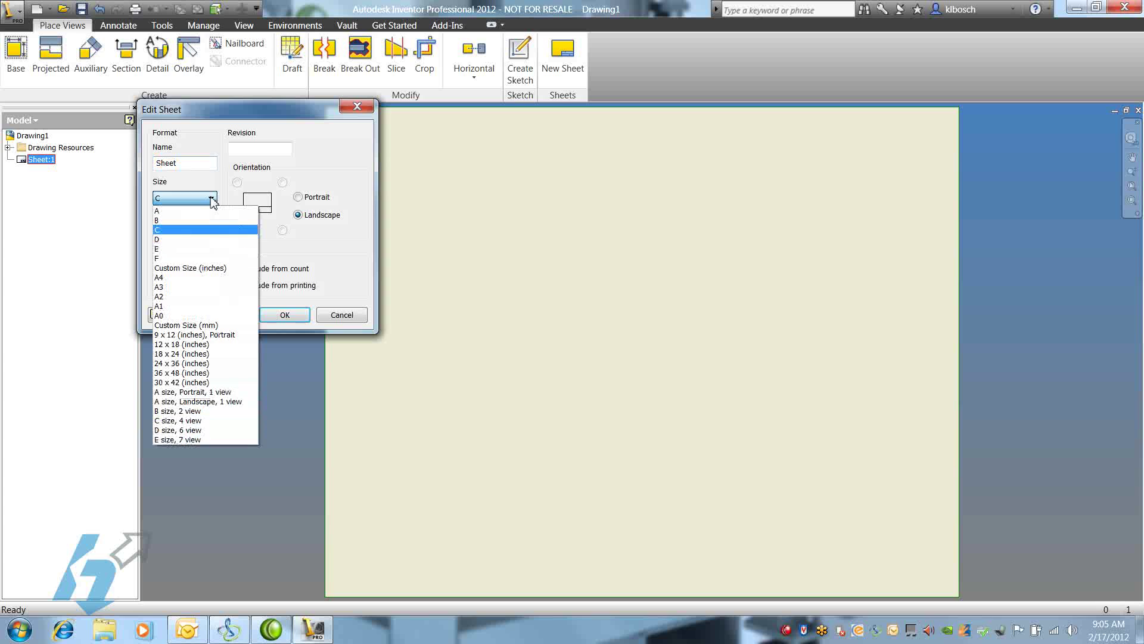
click(206, 240)
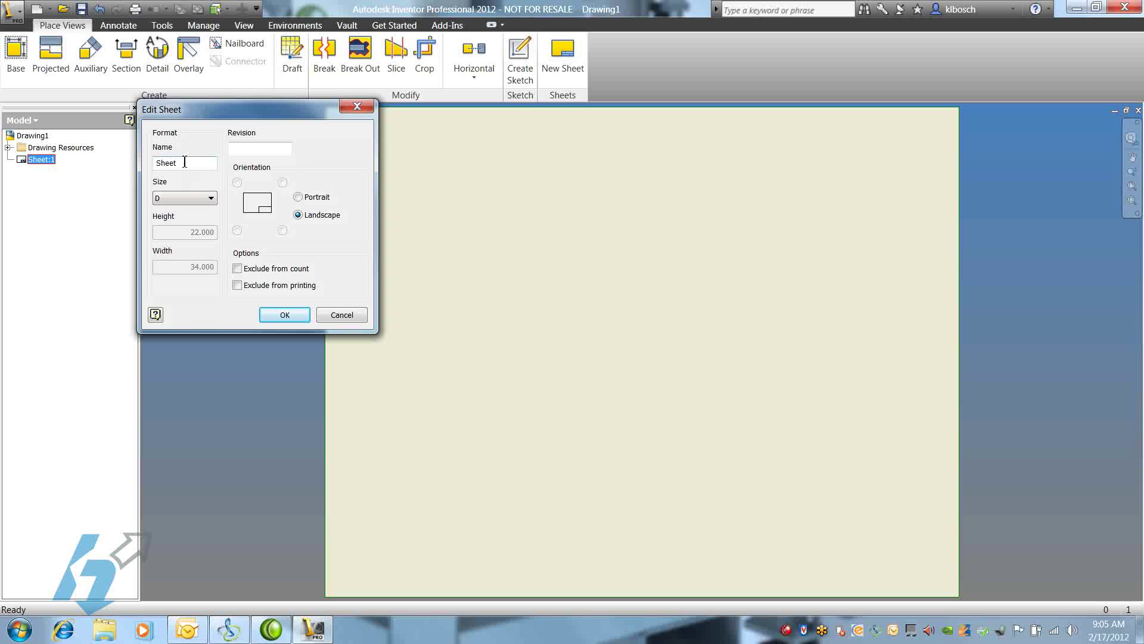
drag(184, 162, 152, 164)
text(Drawing)
click(299, 198)
click(299, 215)
click(284, 316)
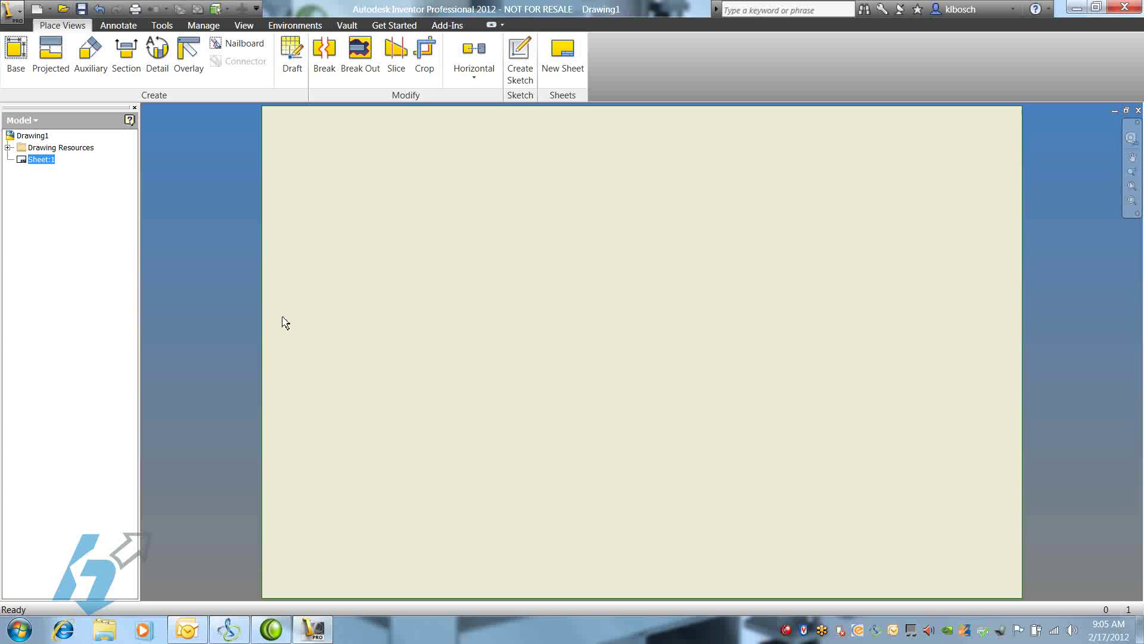
From Drawing Resources > Borders, insert the Default Border to reach its parameters dialog.
click(8, 148)
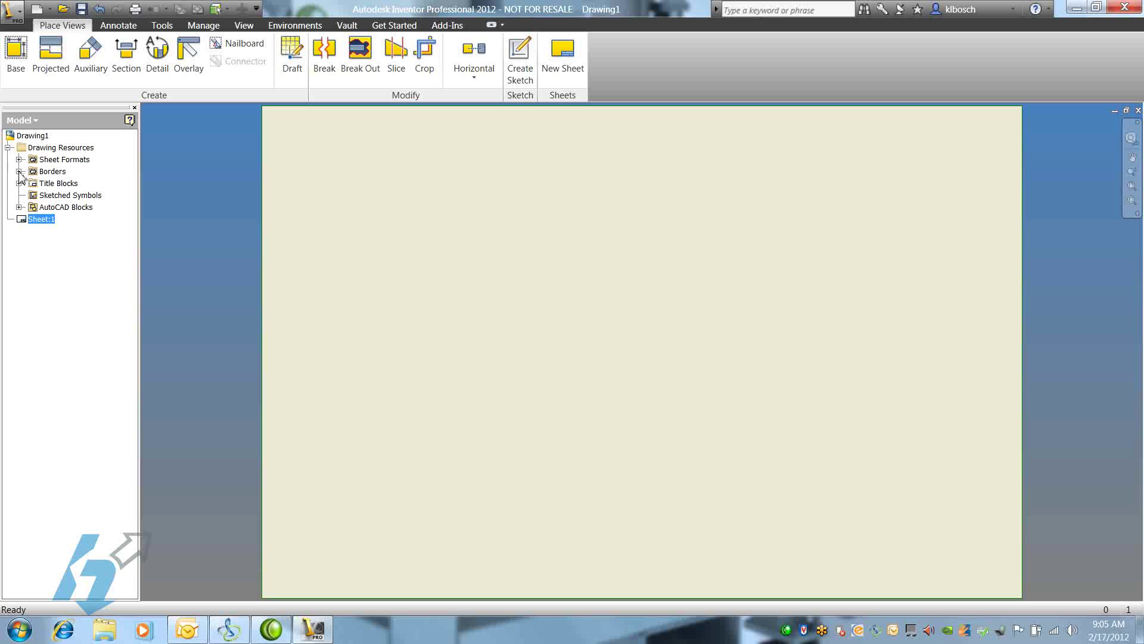
click(19, 172)
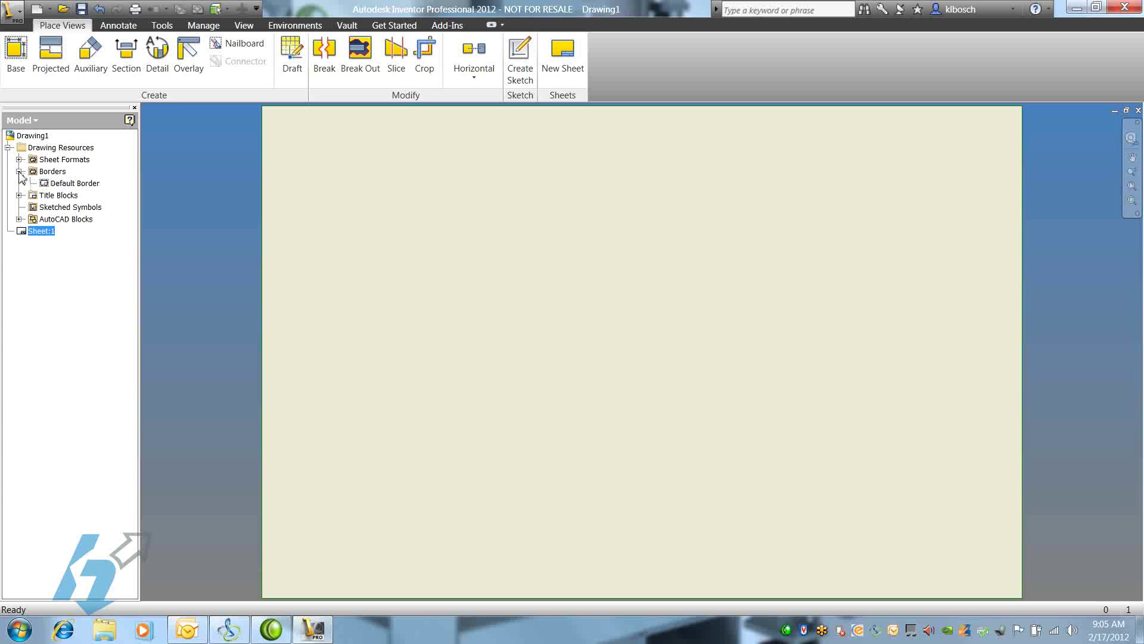
right_click(63, 188)
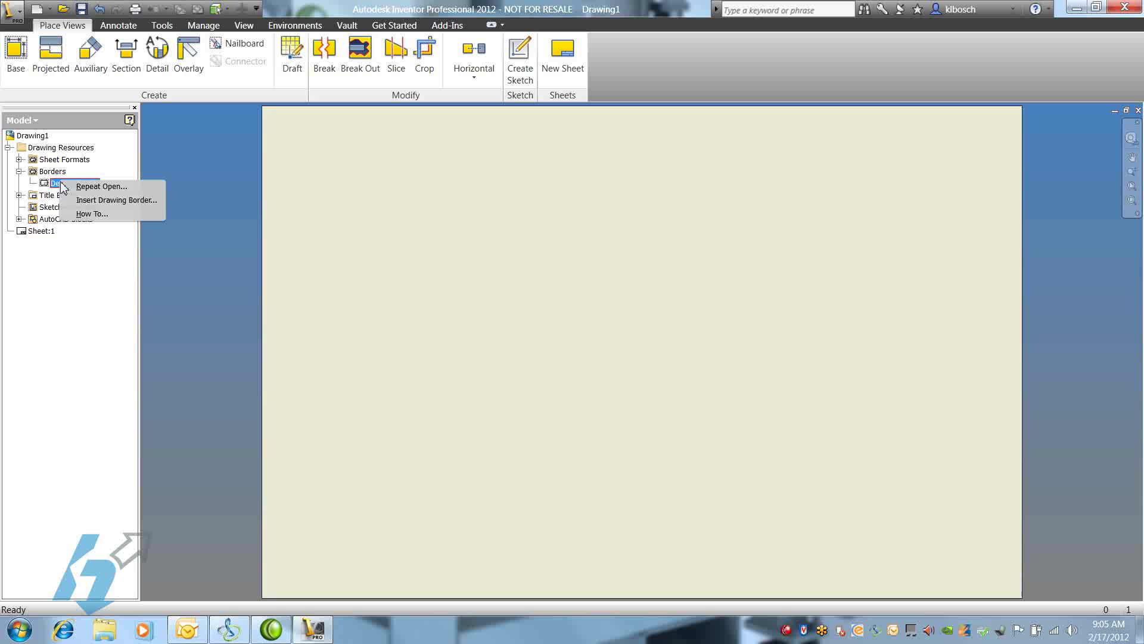
click(91, 201)
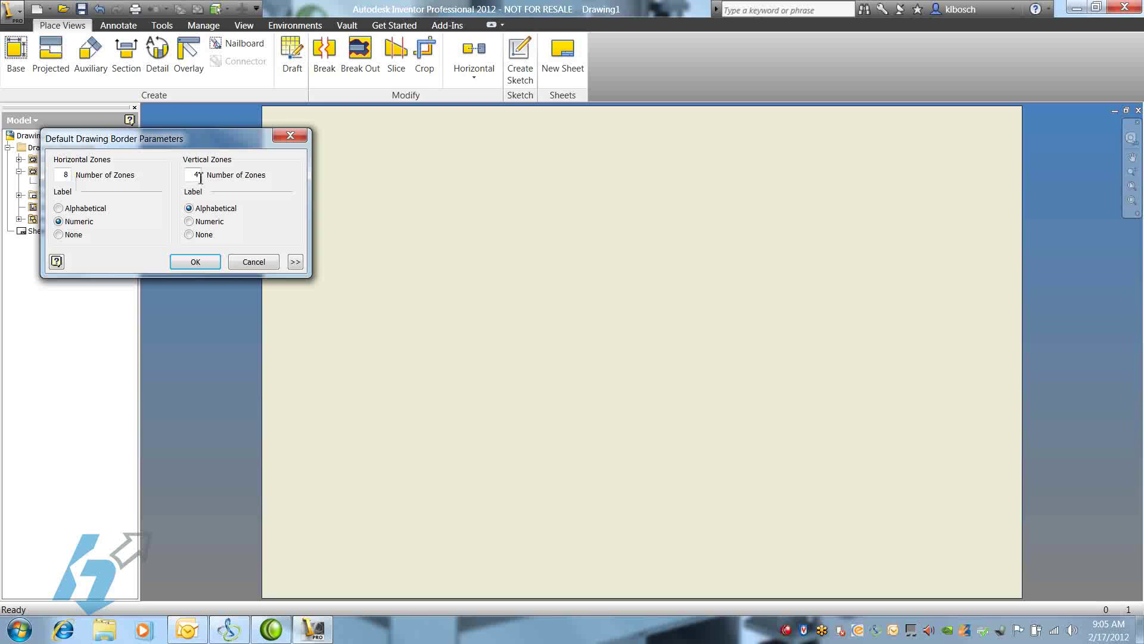
Insert the default border with 8 numeric horizontal zones, 4 vertical zones and center marks.
click(190, 222)
click(190, 234)
click(296, 263)
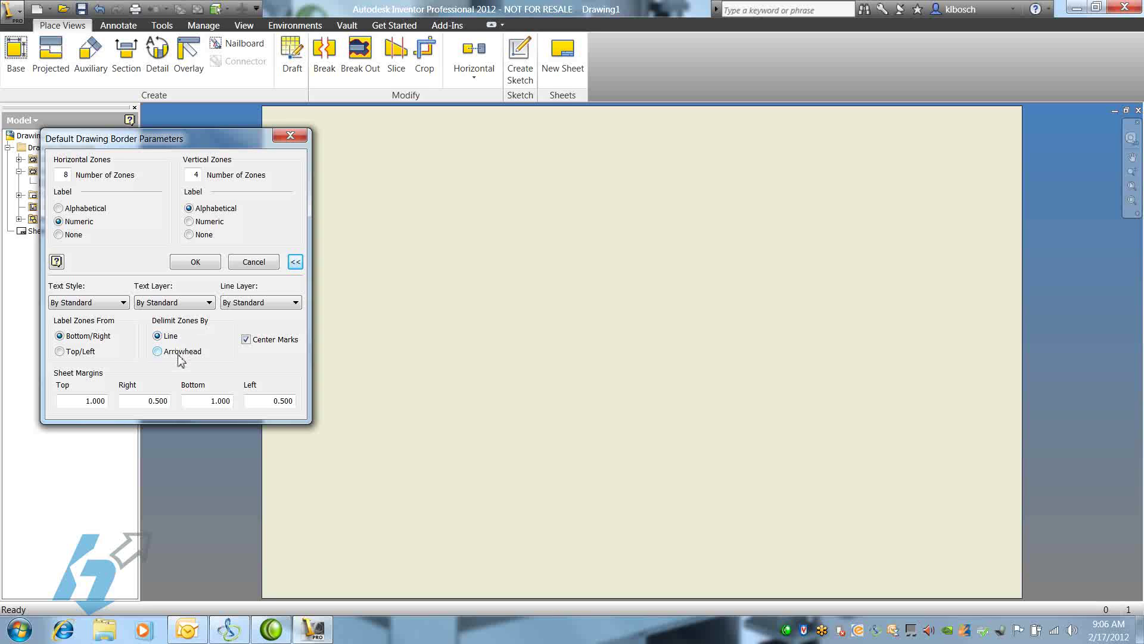
click(247, 341)
click(210, 267)
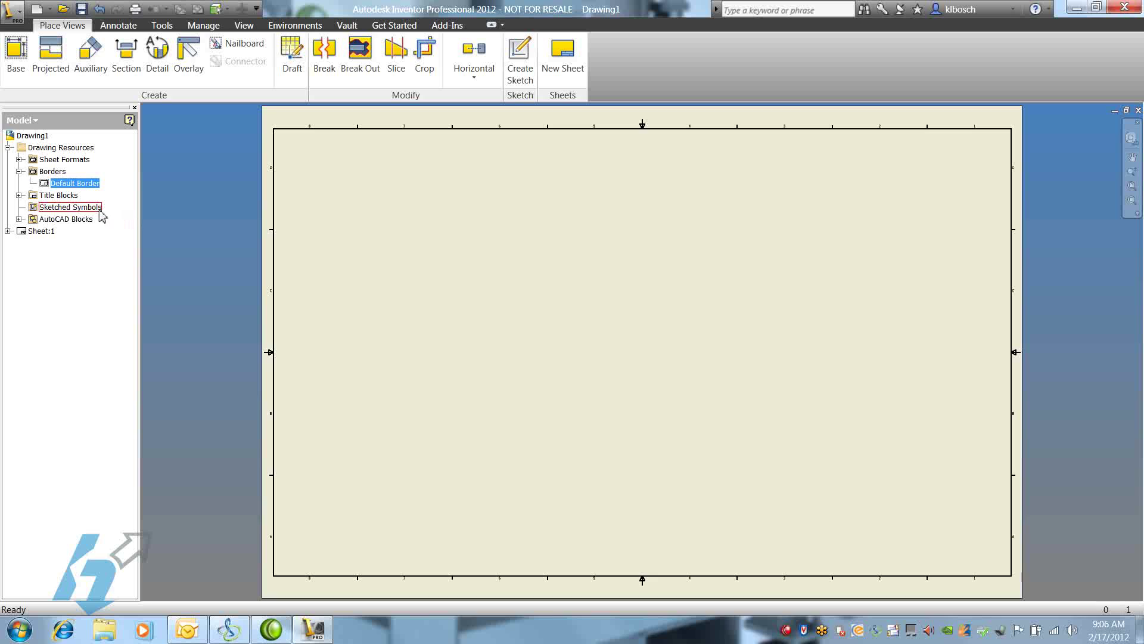
Define a new title block and sketch a 10 by 2.5 inch rectangle.
right_click(50, 195)
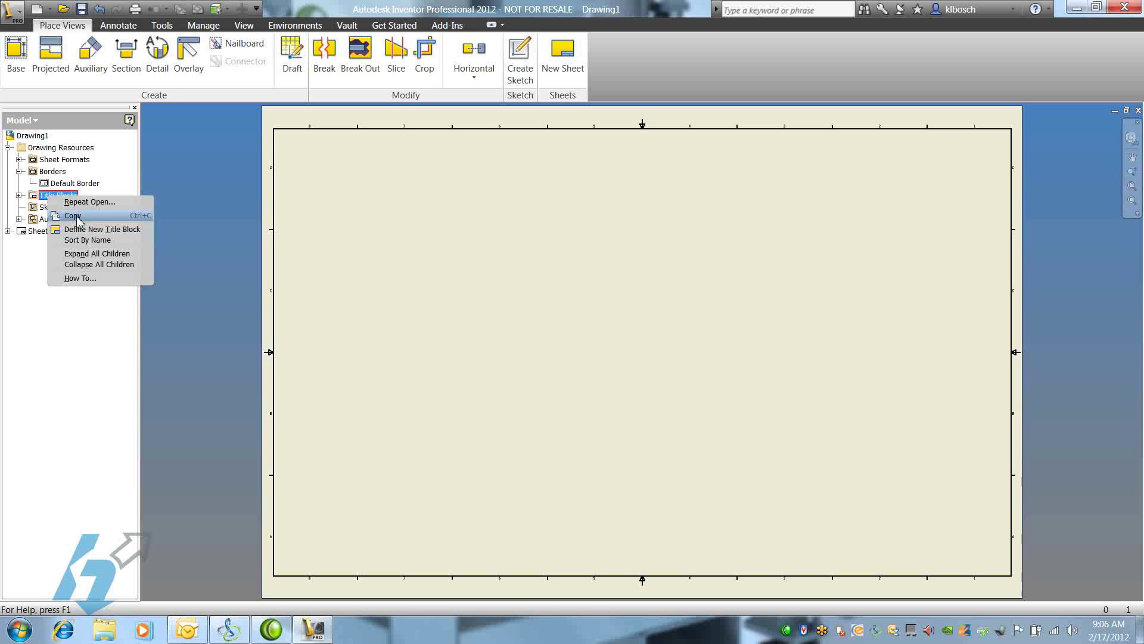
click(114, 233)
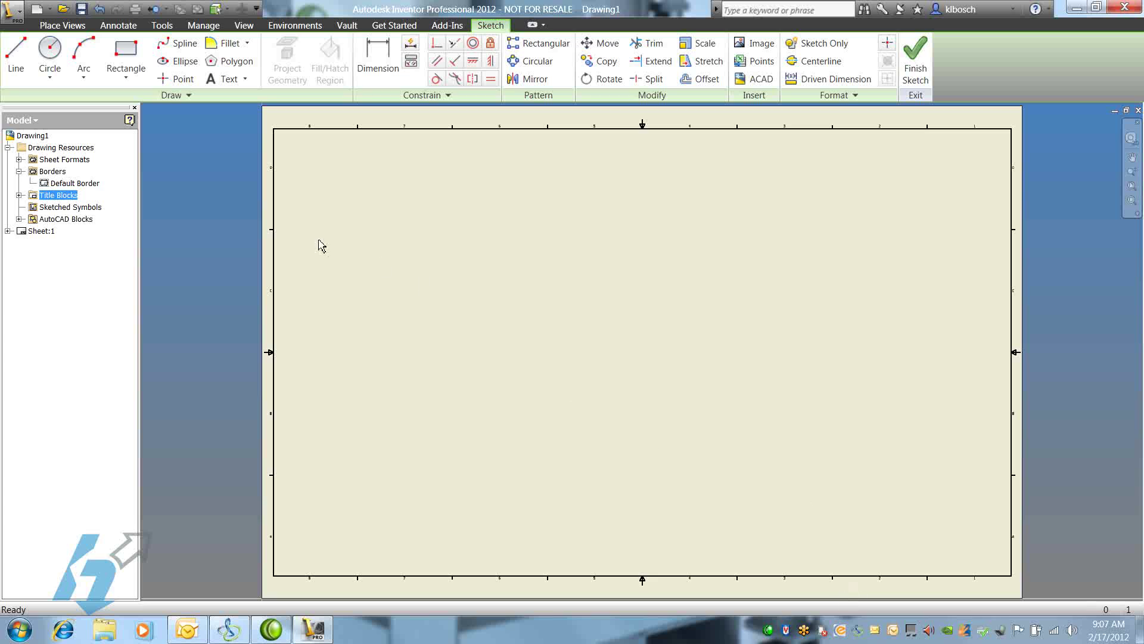
click(125, 53)
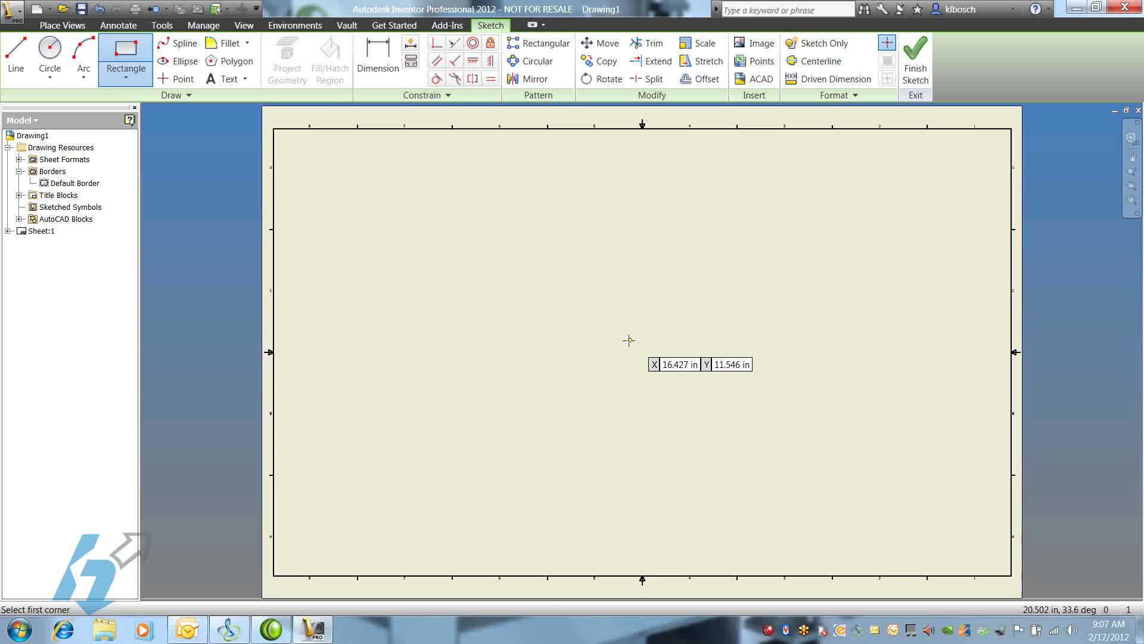
click(595, 325)
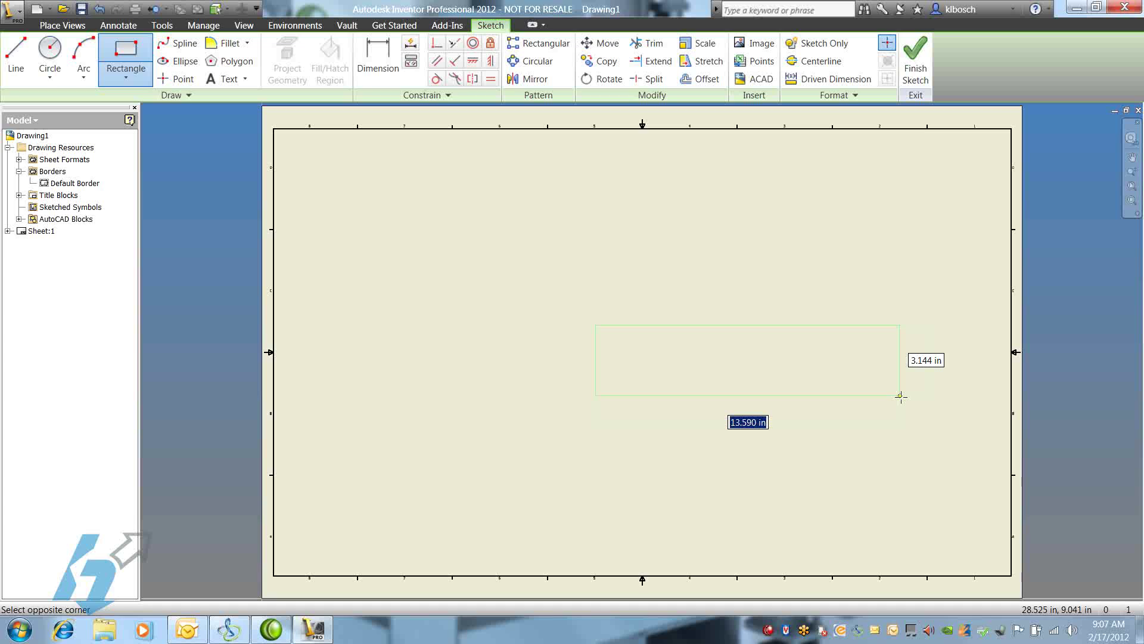
text(10)
key(Tab)
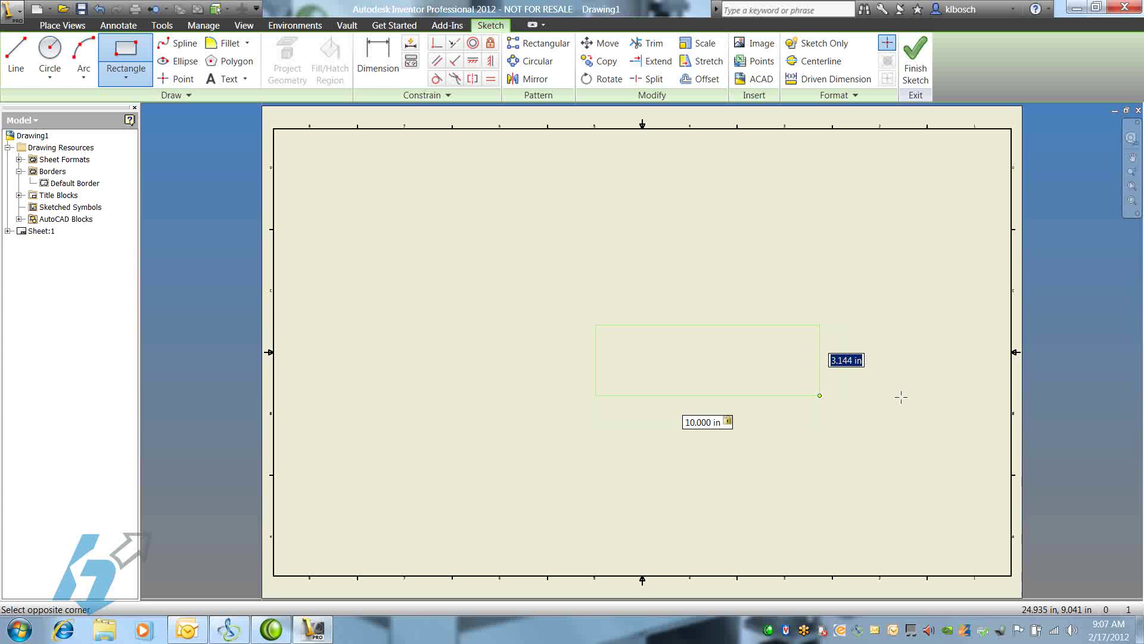
text(2.5)
key(Return)
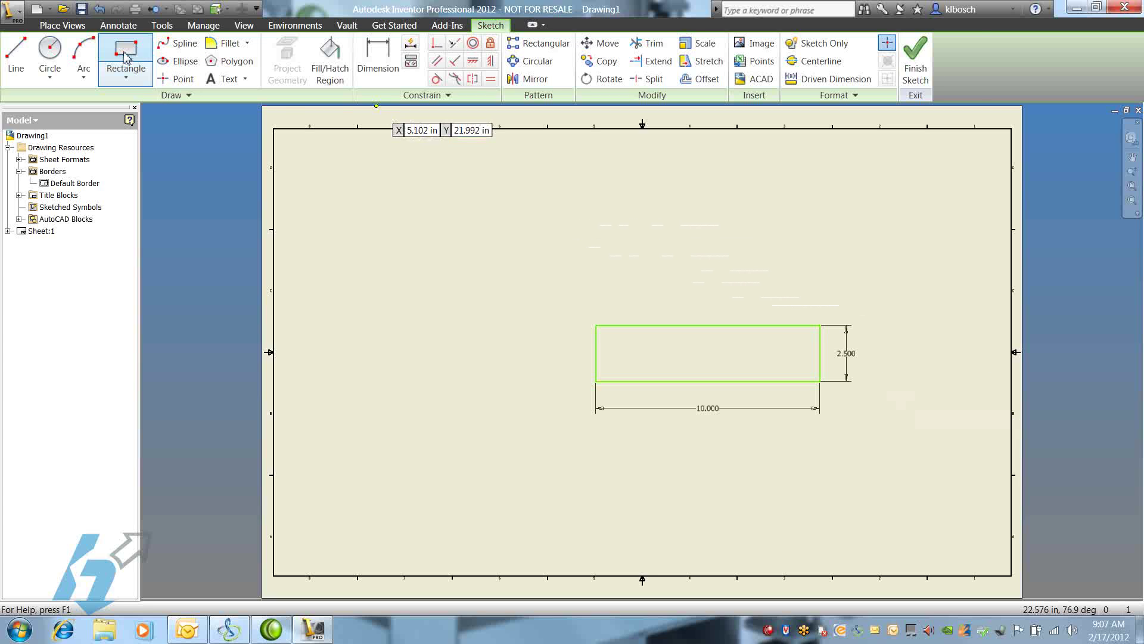
Draw vertical and horizontal dividing lines across the 10 x 2.5 rectangle.
click(16, 57)
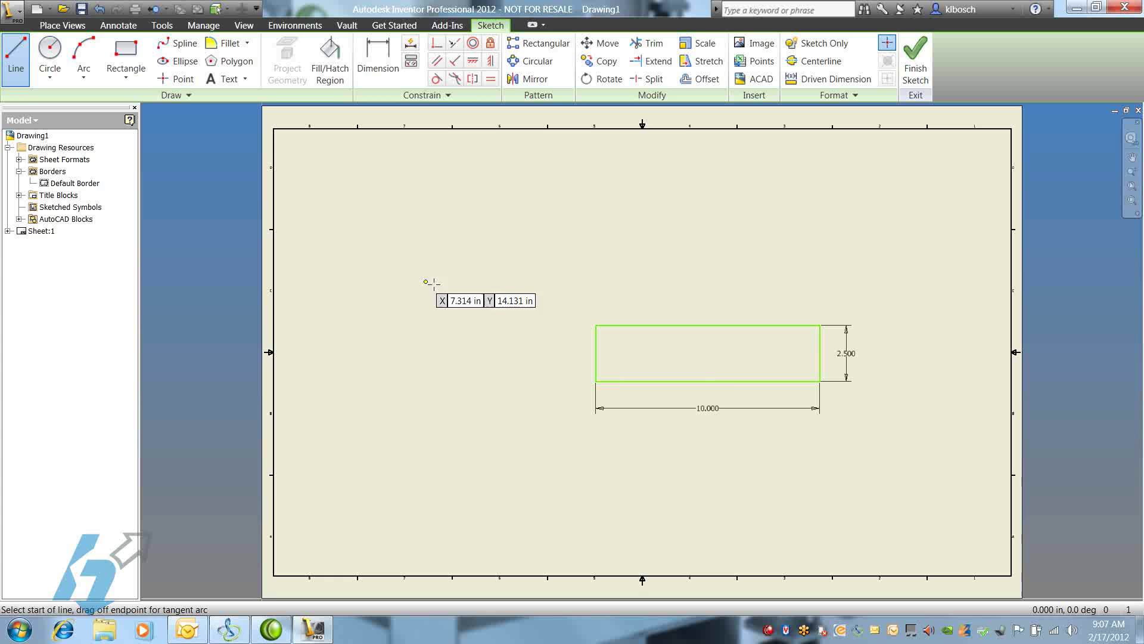
scroll(674, 358, up, 2)
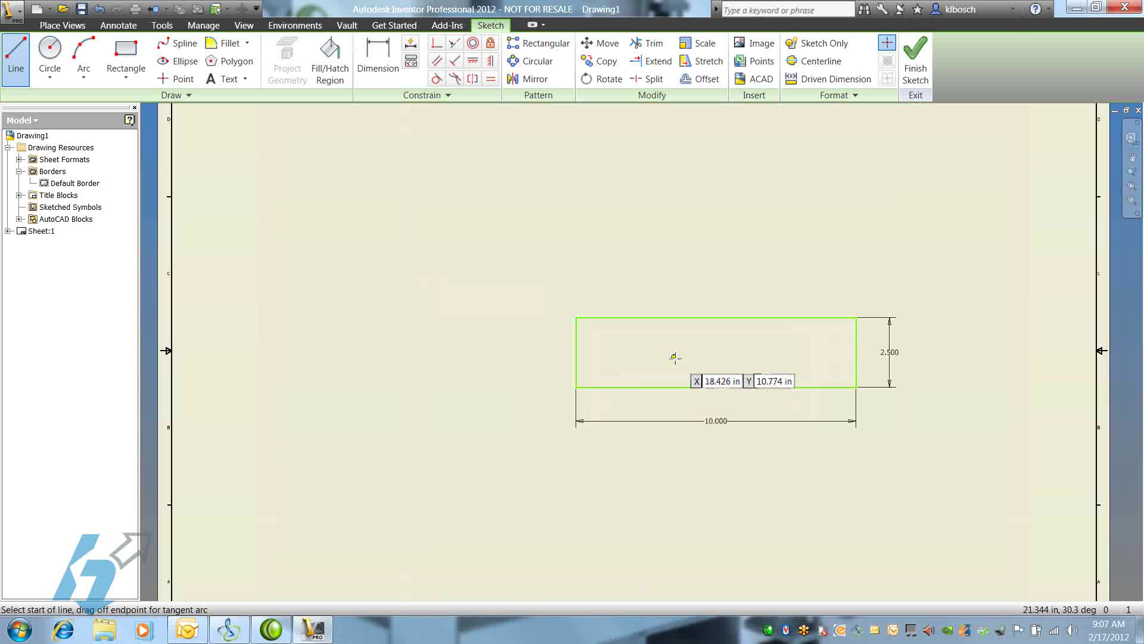
scroll(674, 357, up, 2)
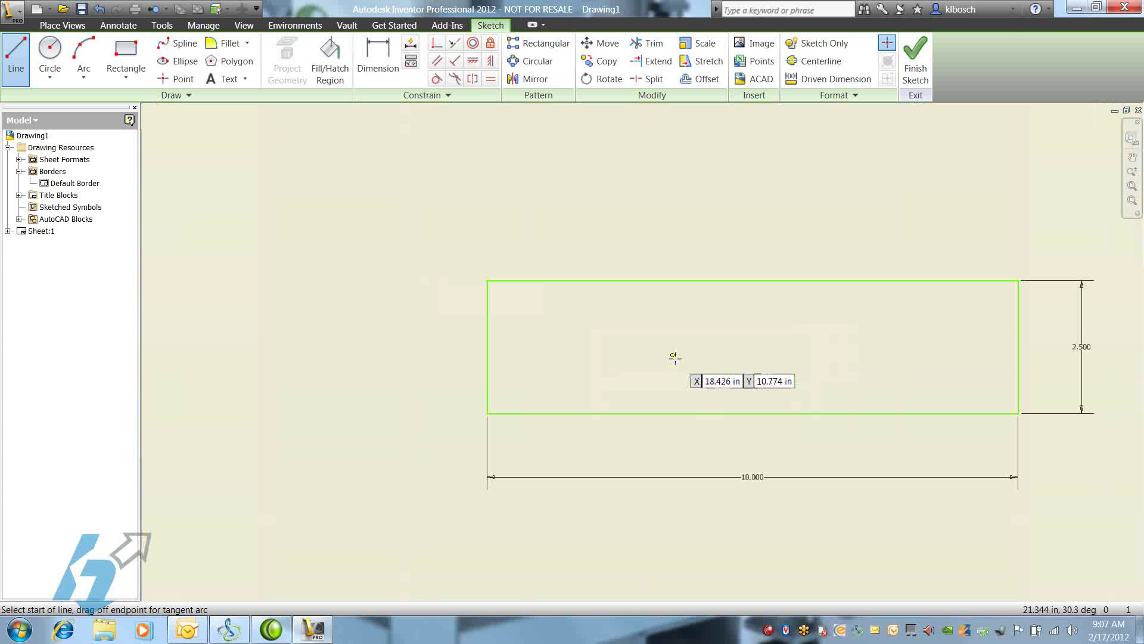
click(488, 314)
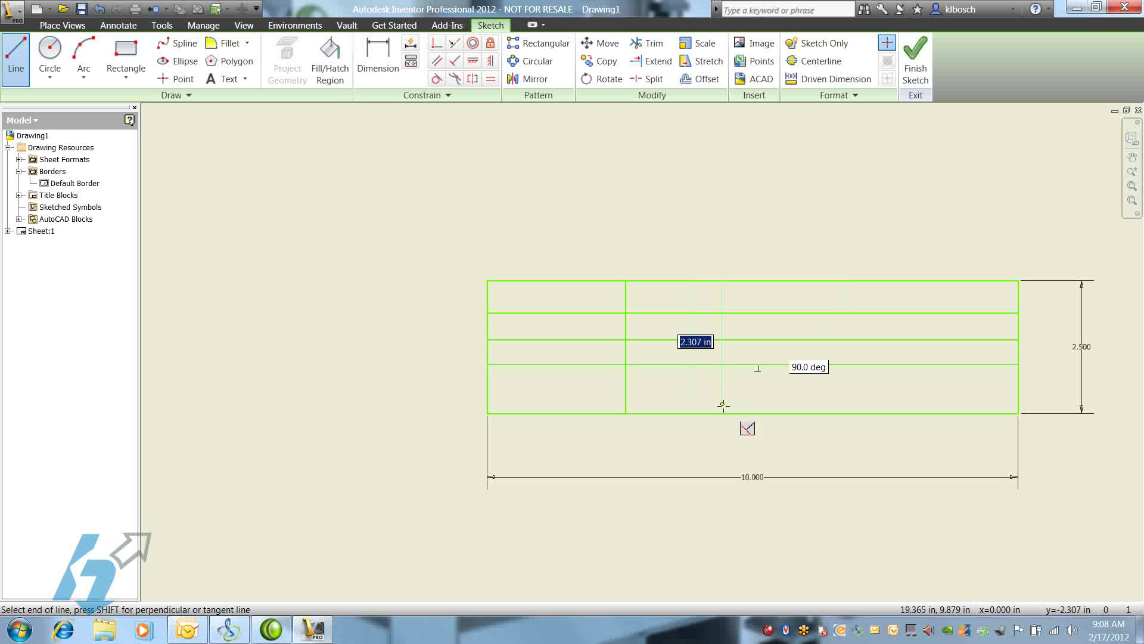
double_click(722, 412)
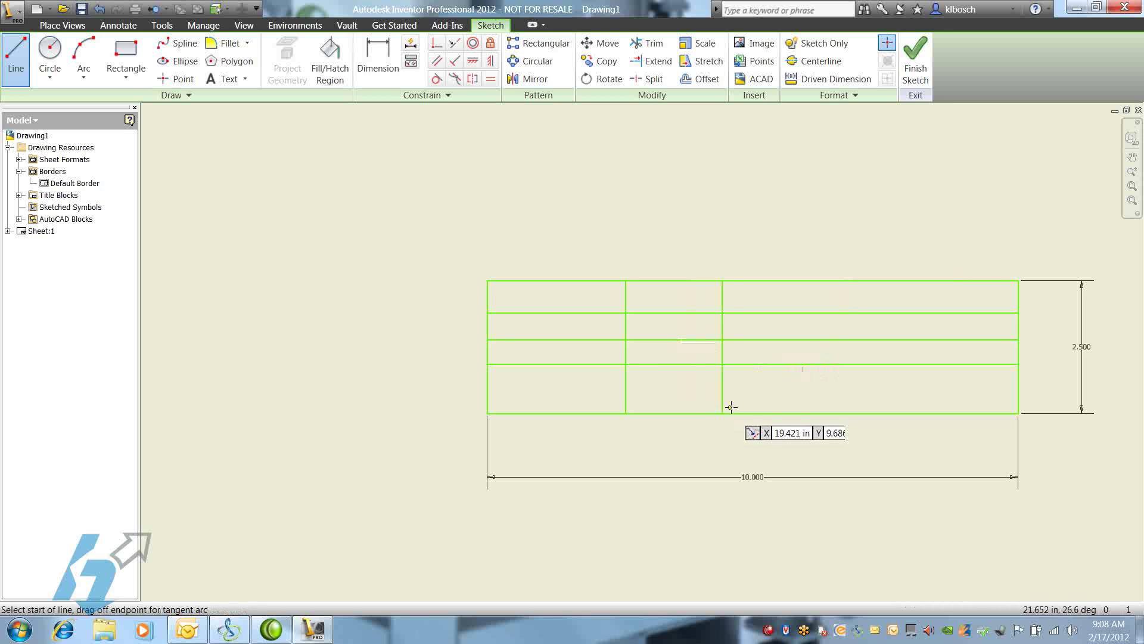
click(488, 393)
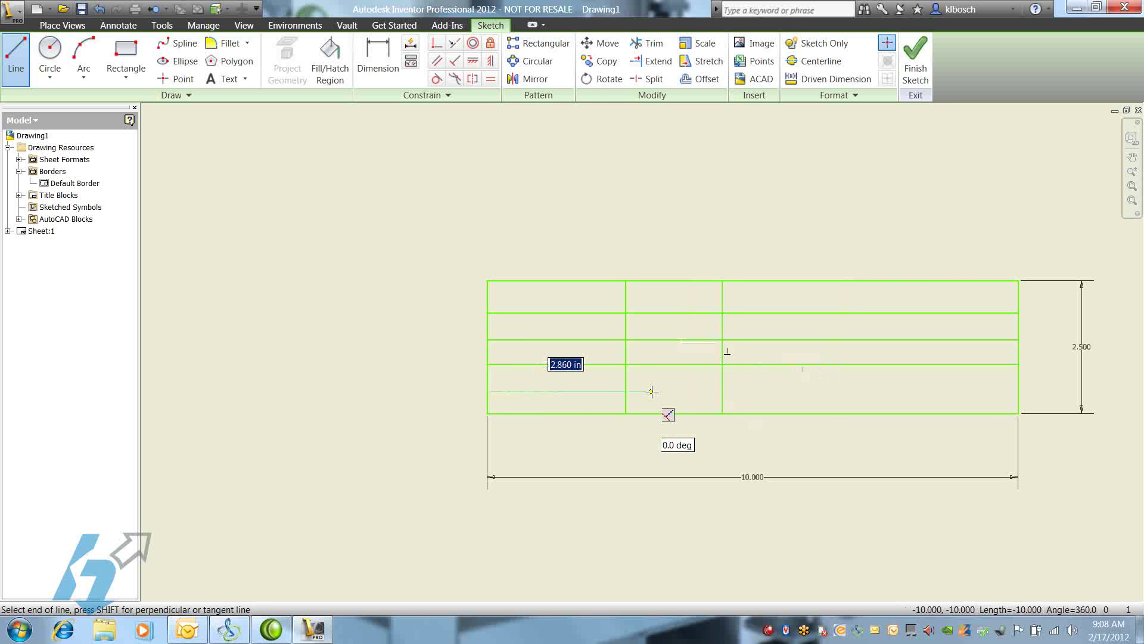
double_click(1018, 392)
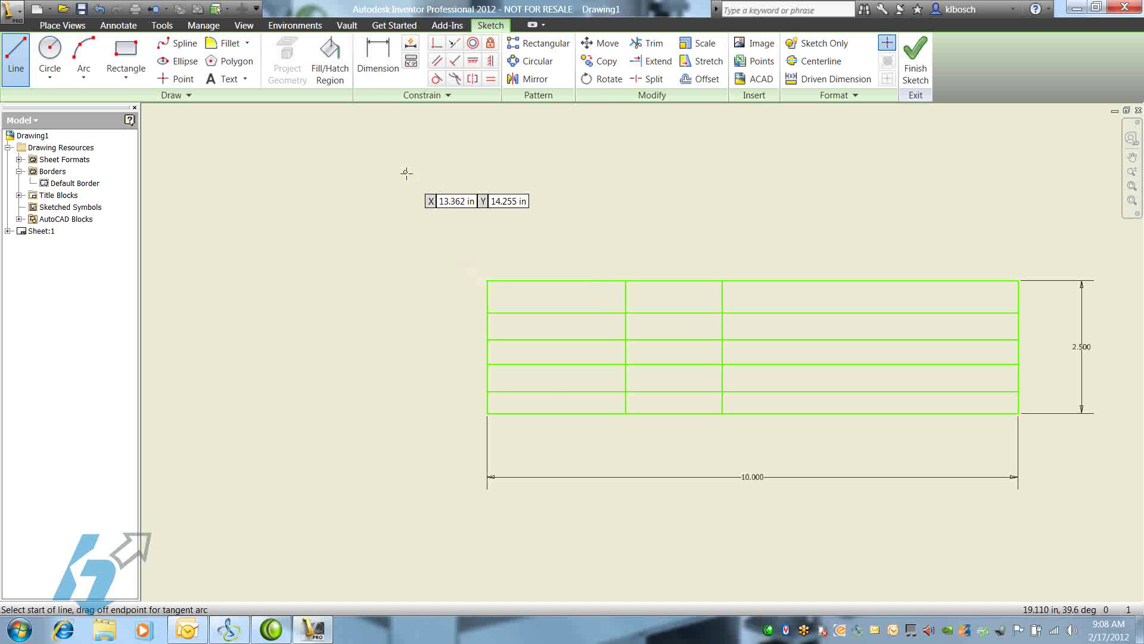
Dimension the top title block row to 0.5 inches high.
click(377, 53)
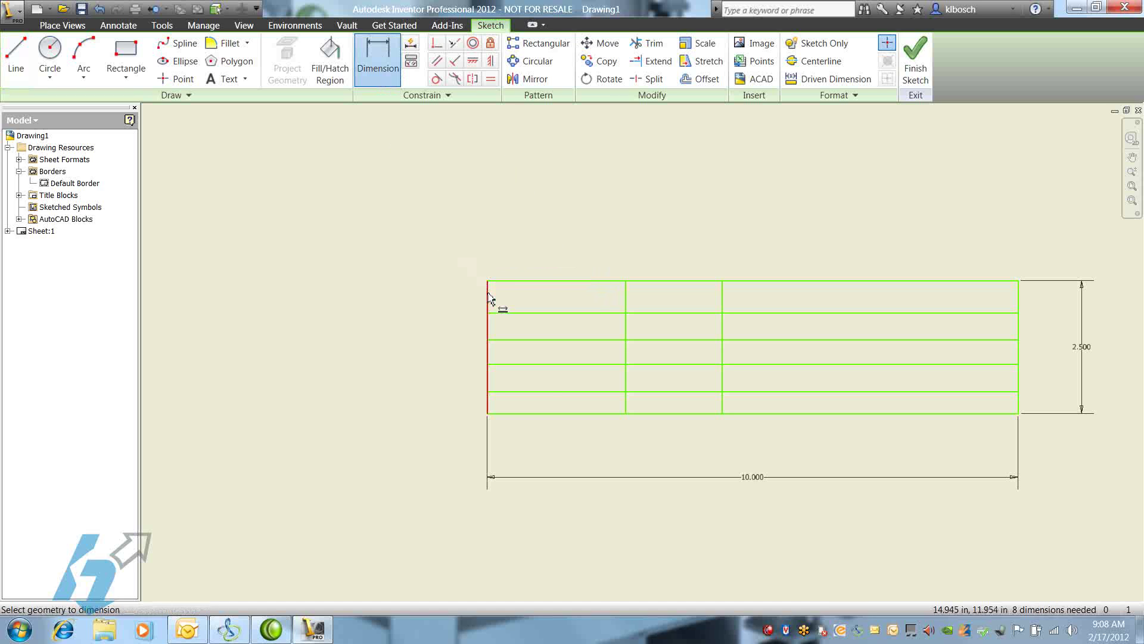
click(508, 287)
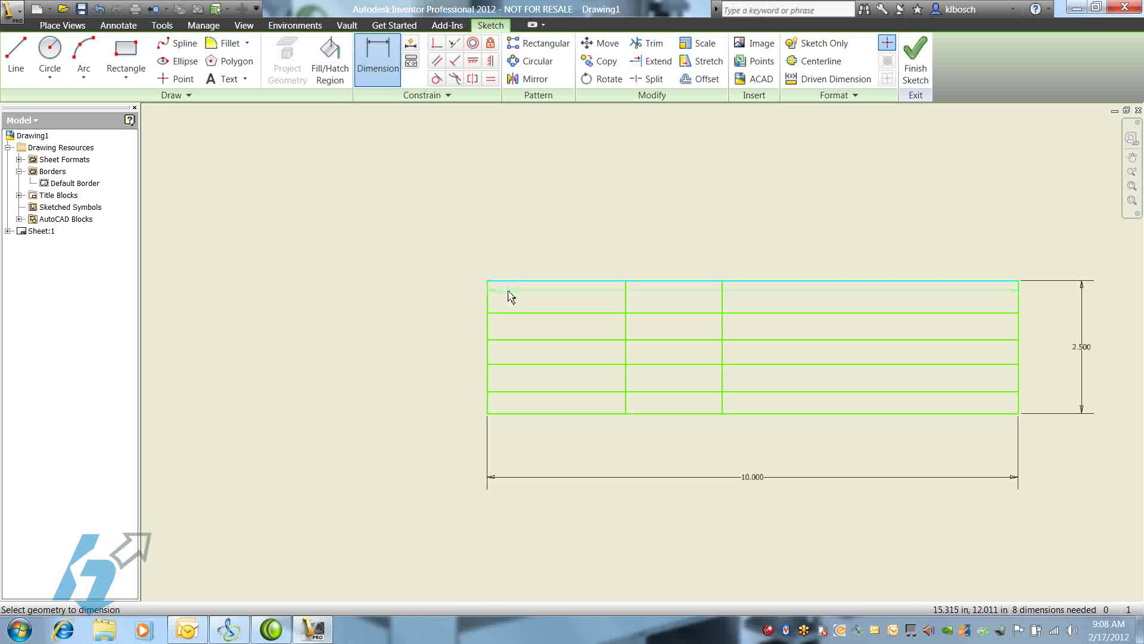
click(511, 313)
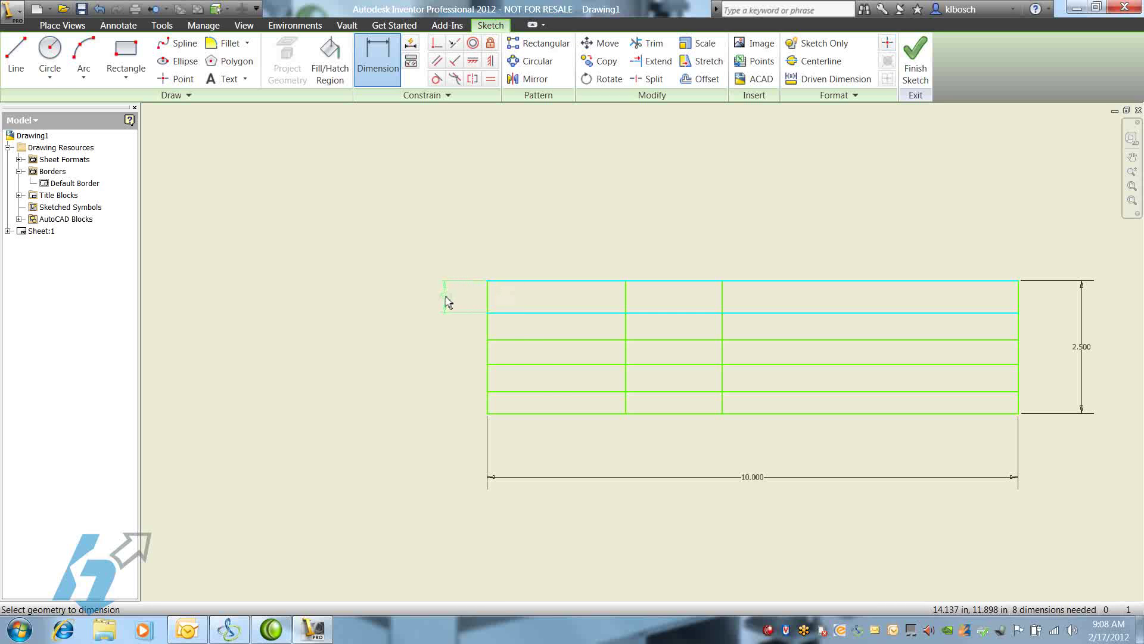
click(448, 304)
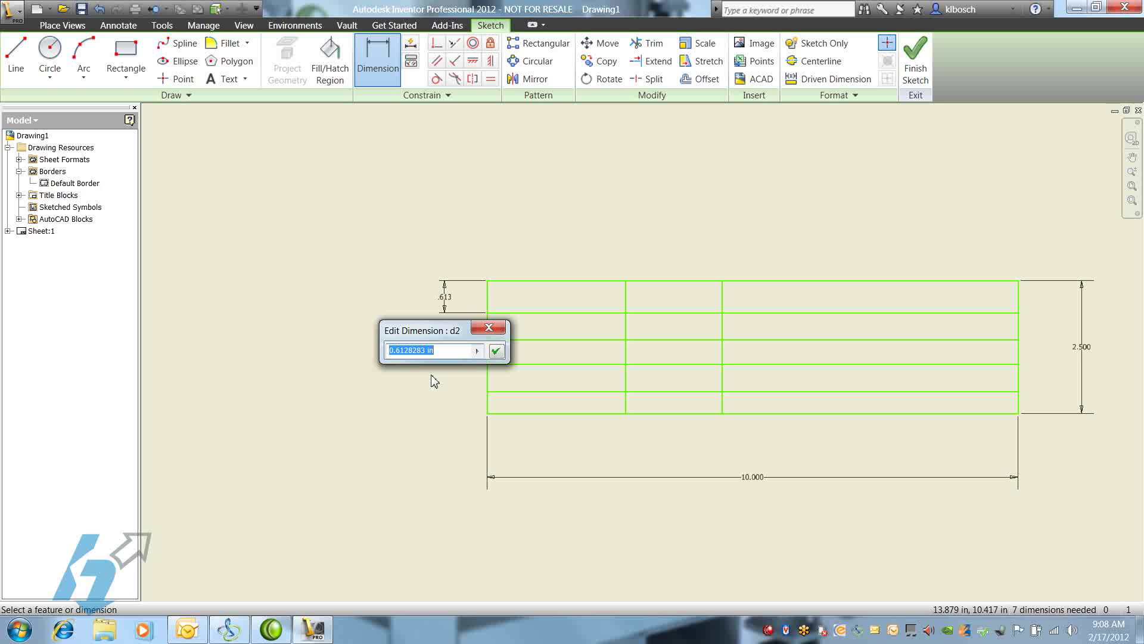
text(.5)
key(Return)
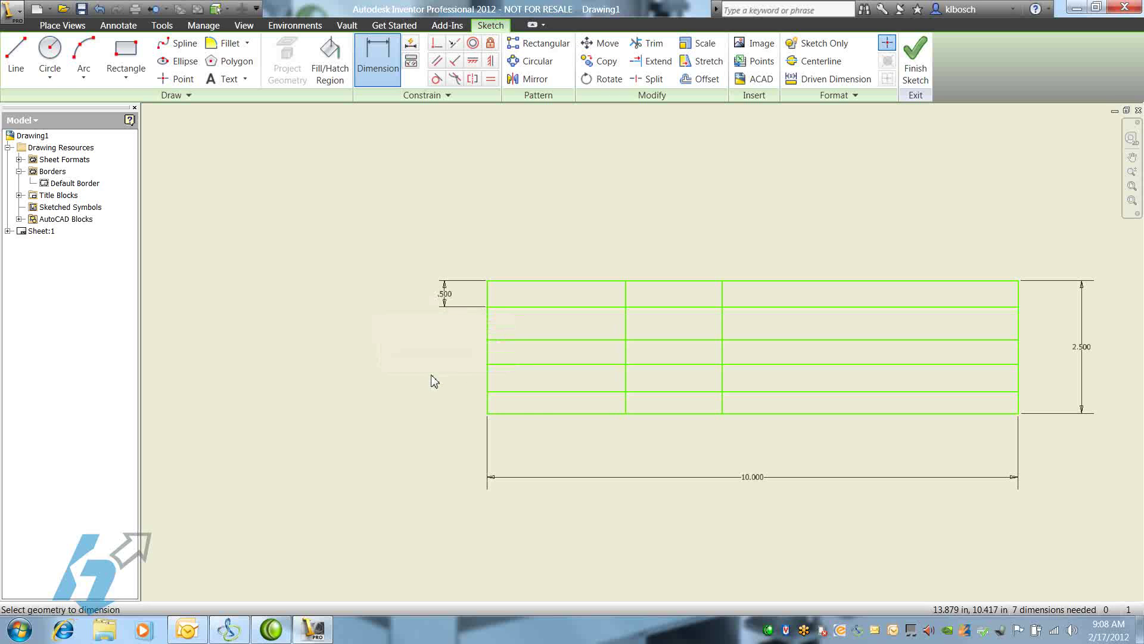
Link the second row's height to d2 and trim away the extra line portion.
click(500, 308)
click(505, 339)
click(446, 334)
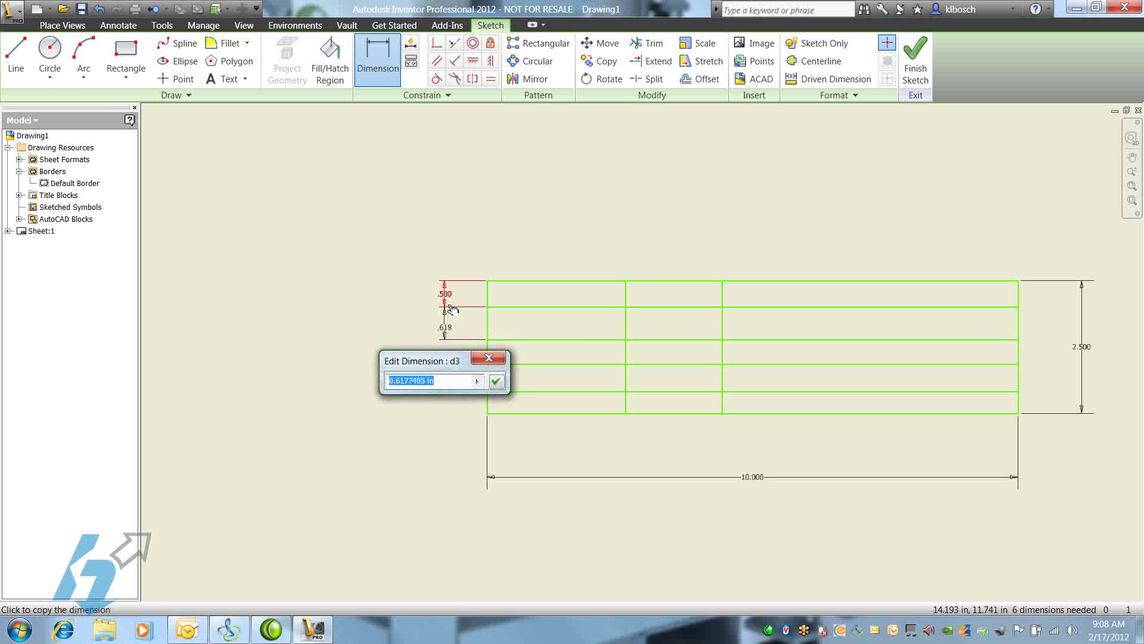
click(445, 299)
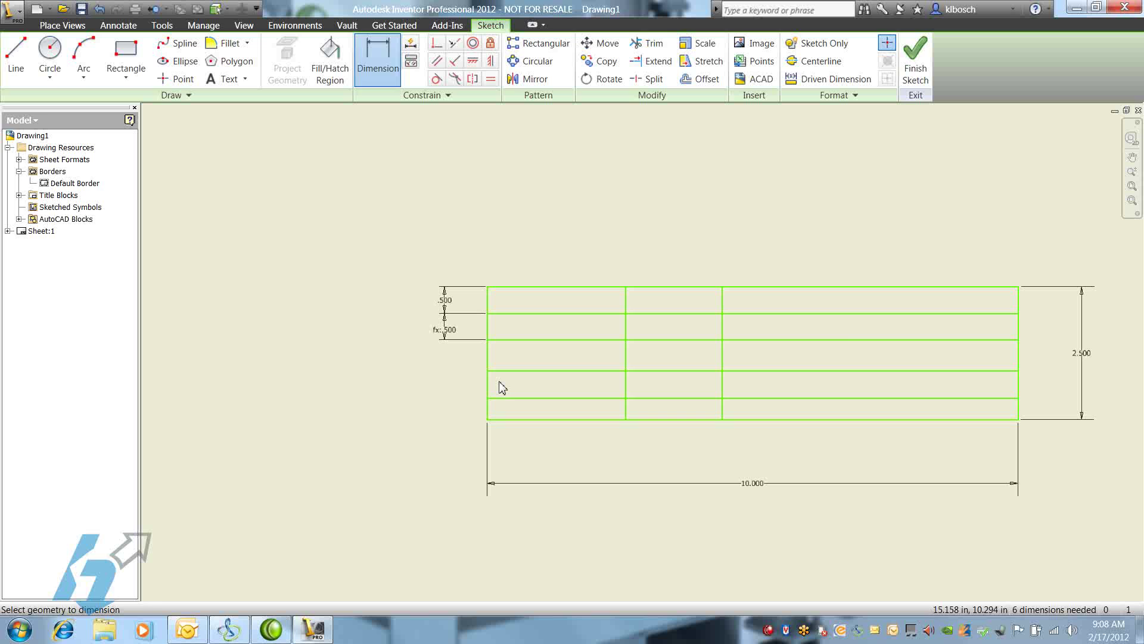
key(x)
click(833, 315)
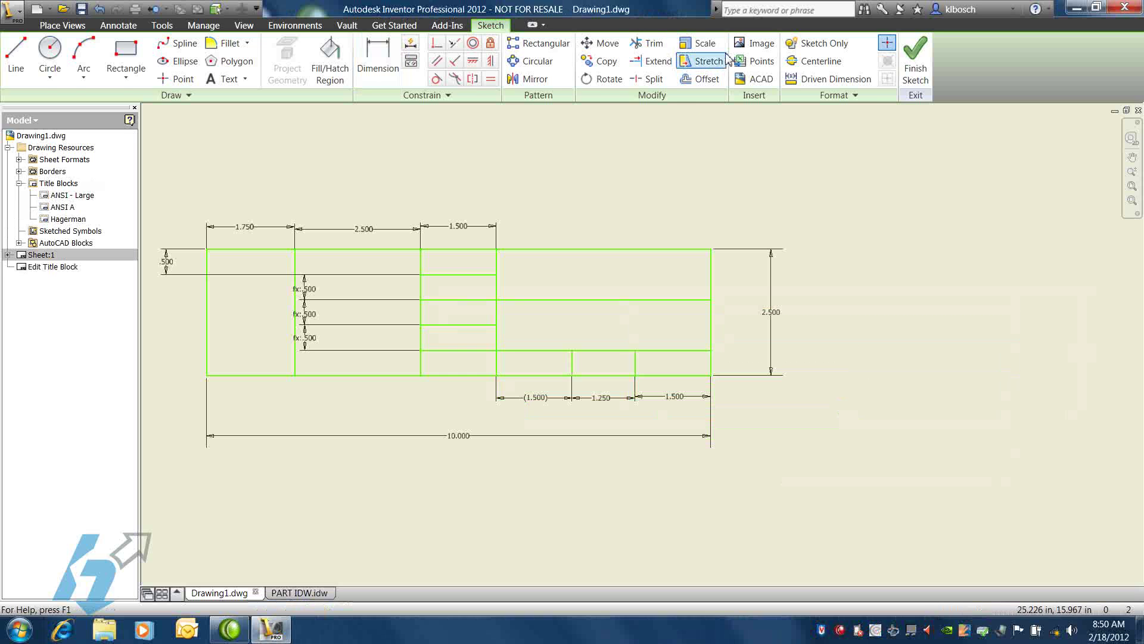
Insert Hagerman.bmp, embedded rather than linked, into the top-right cell.
click(755, 43)
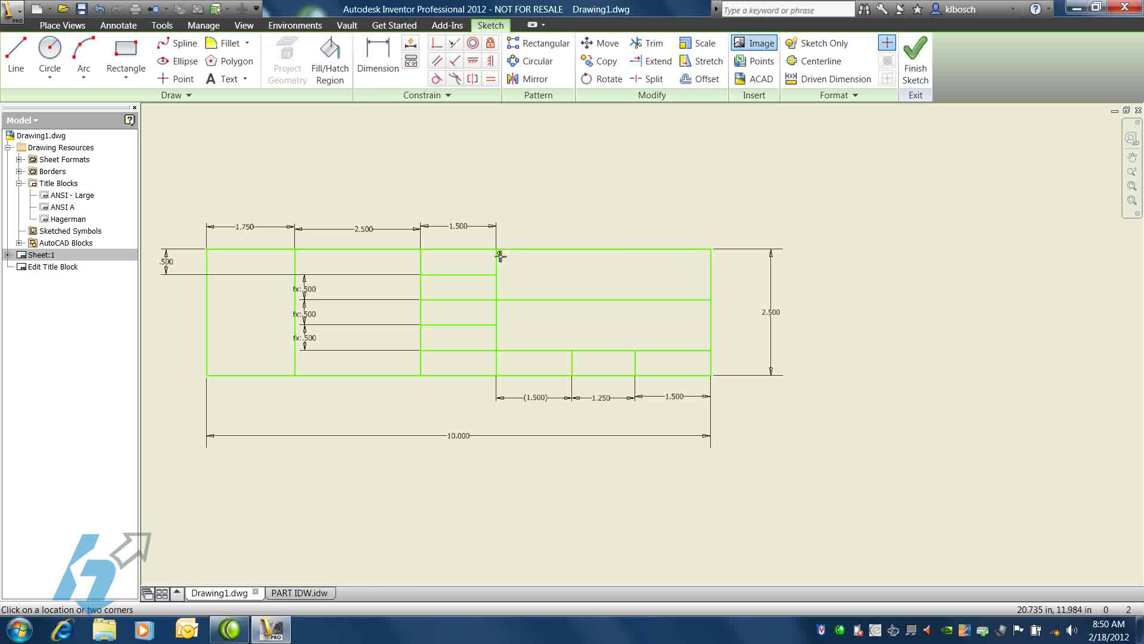
click(499, 254)
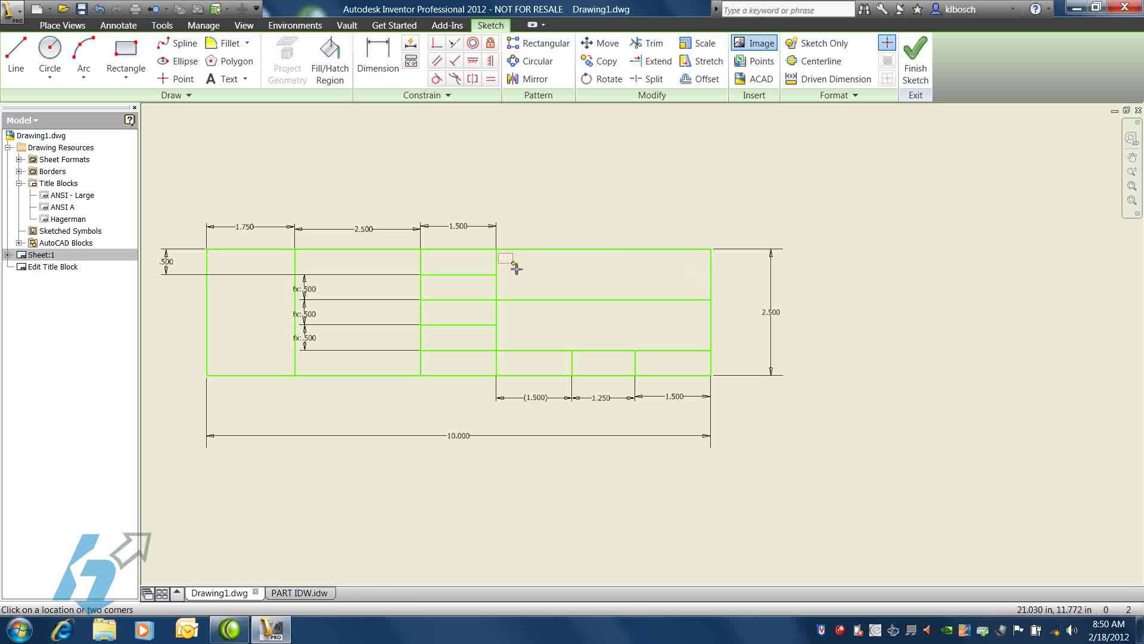
click(711, 298)
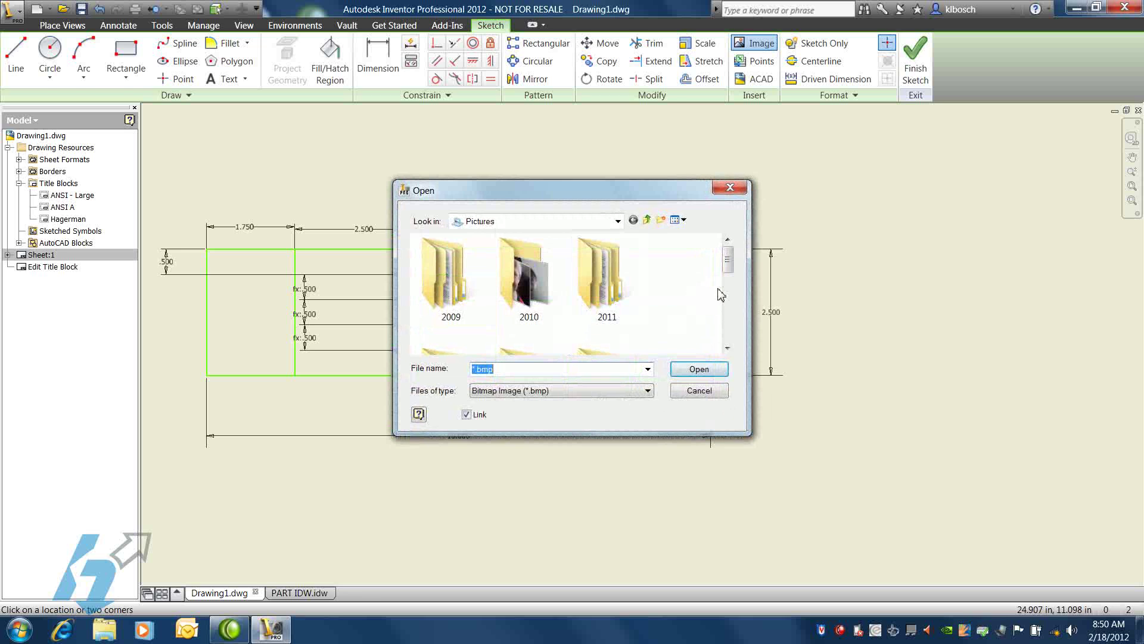
drag(728, 260, 730, 340)
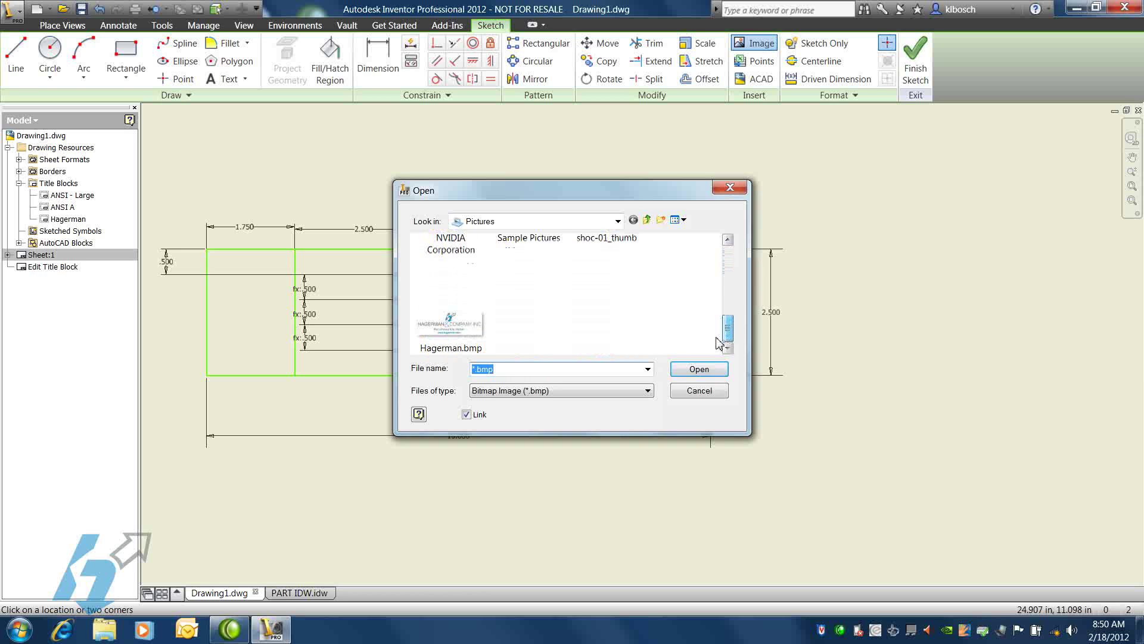
click(466, 331)
click(466, 415)
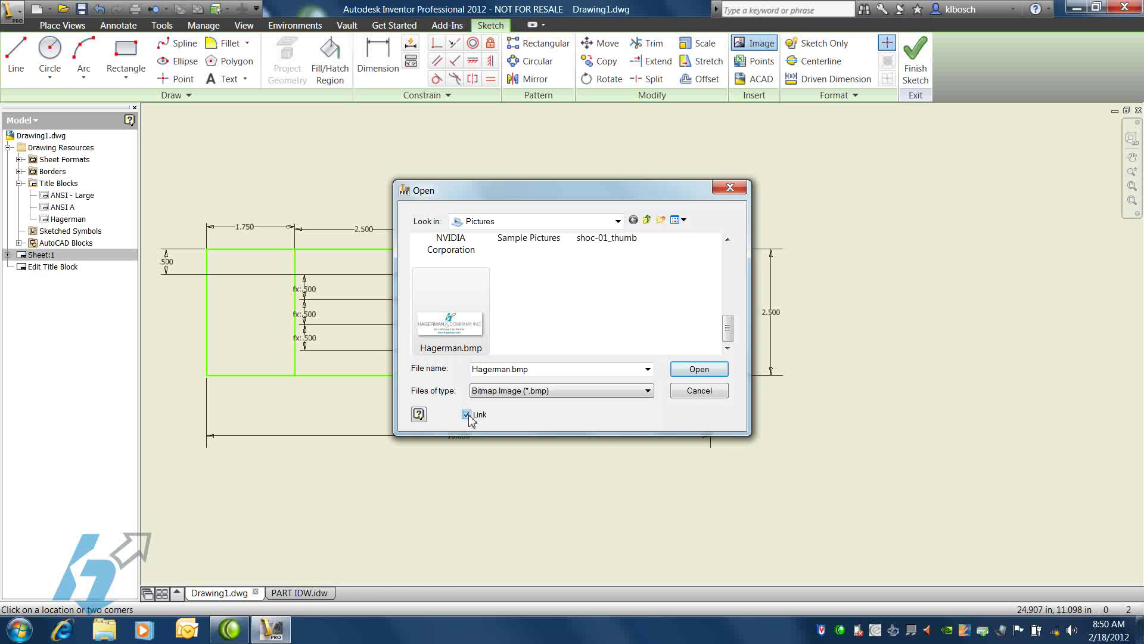
click(695, 371)
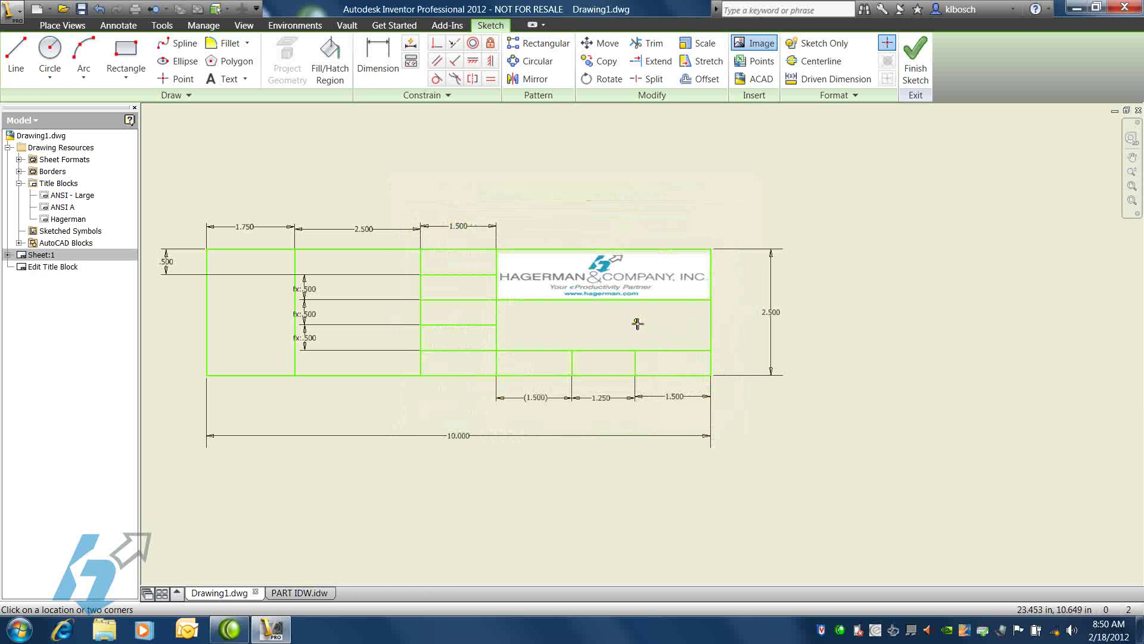
right_click(640, 208)
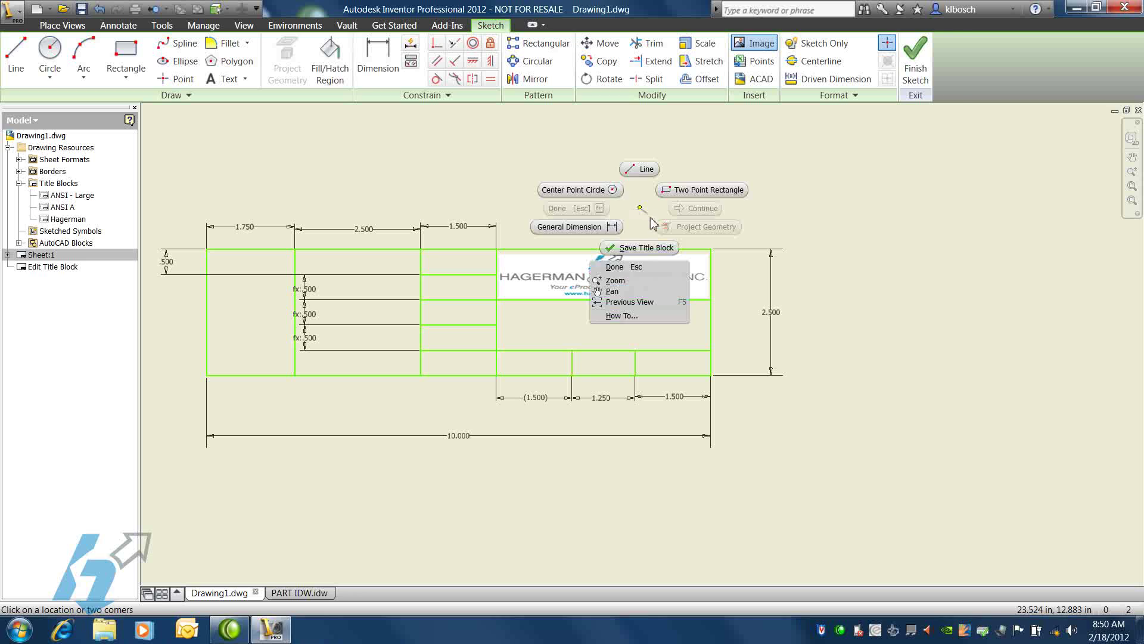
click(632, 268)
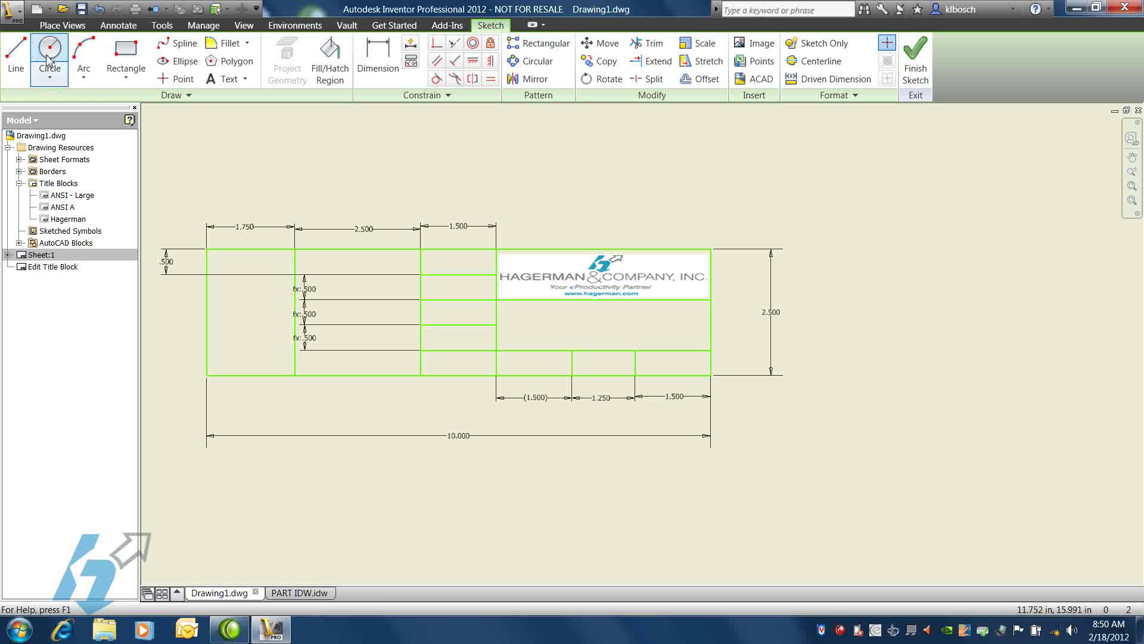
Add the text 'Date:' in the cell immediately left of the Hagerman logo.
click(229, 81)
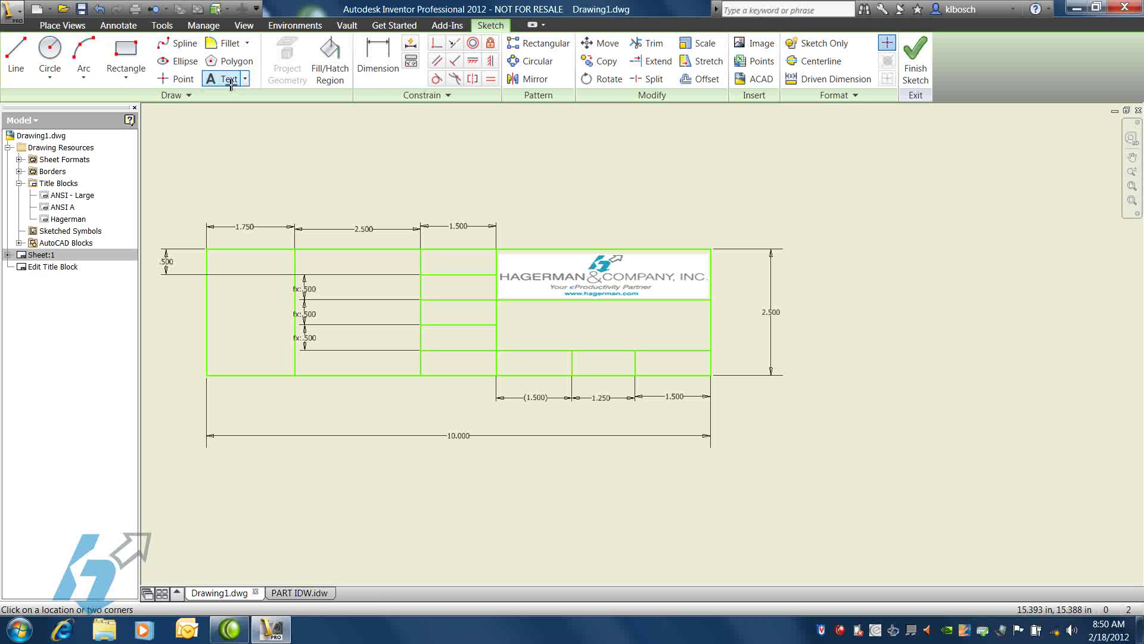
click(427, 257)
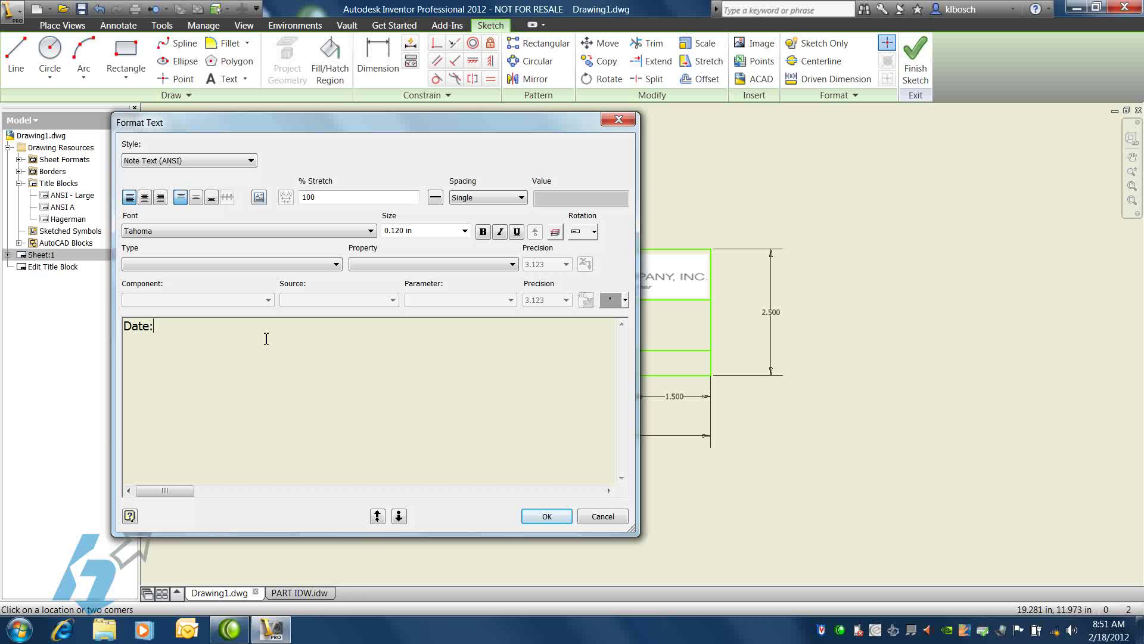
click(547, 516)
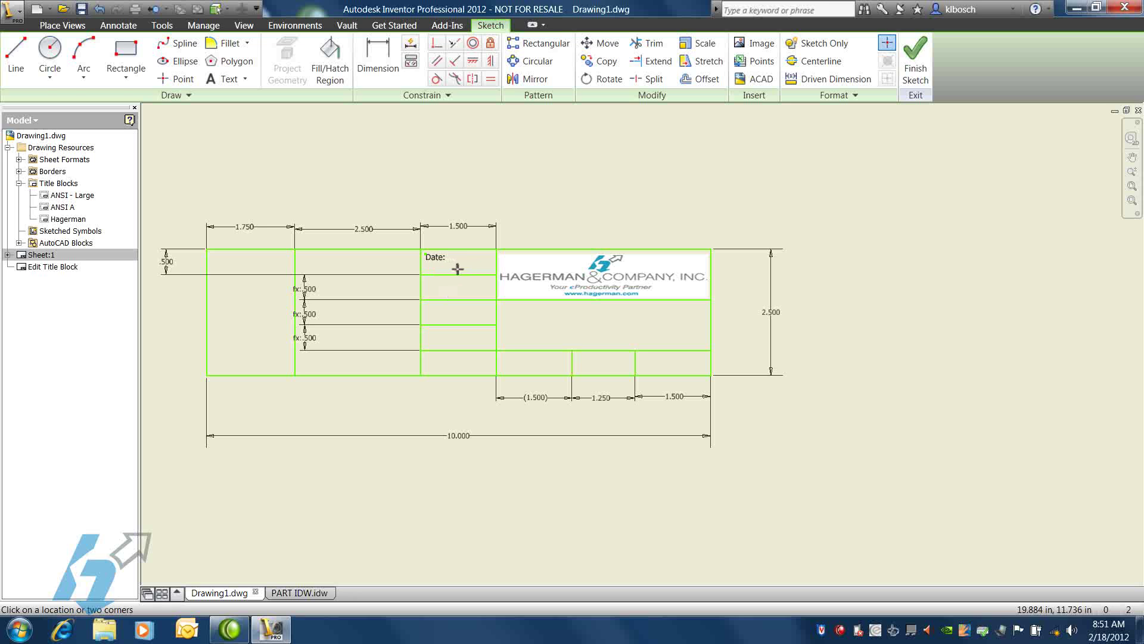
Add a centre/middle-justified <CREATION DATE> drawing-property field beneath the Date: label.
click(457, 268)
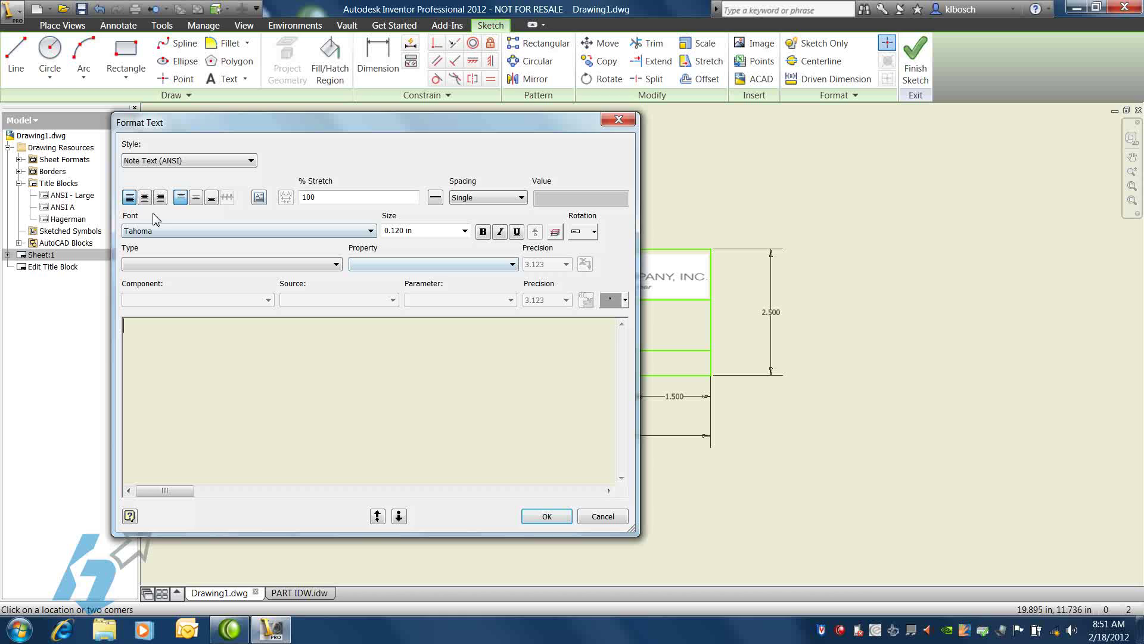
click(145, 199)
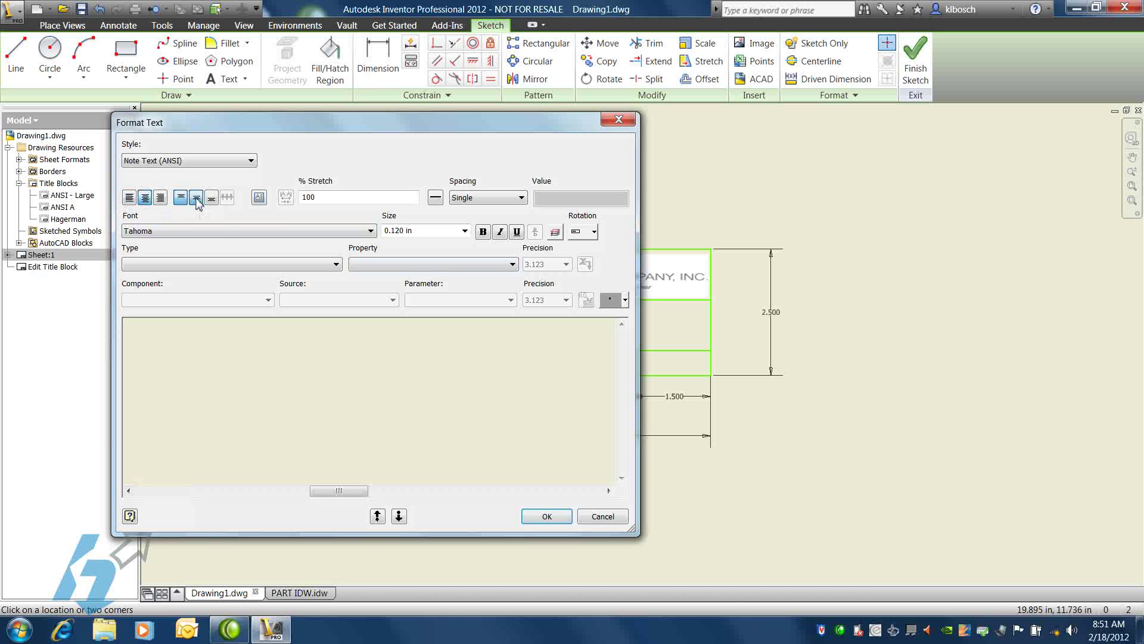
click(196, 198)
click(336, 266)
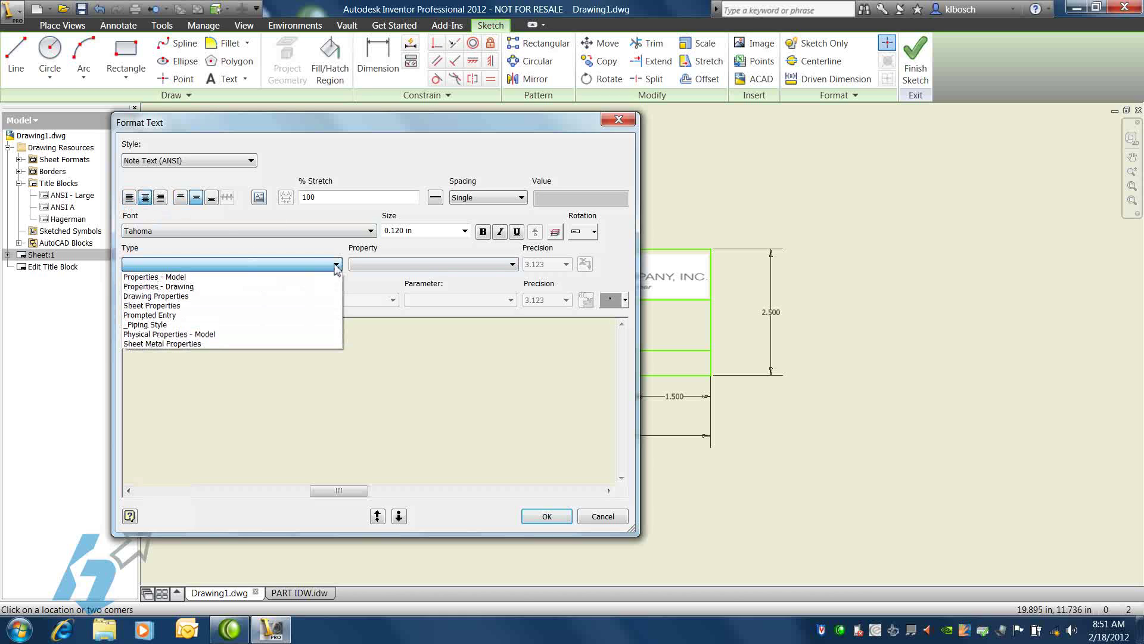
click(277, 286)
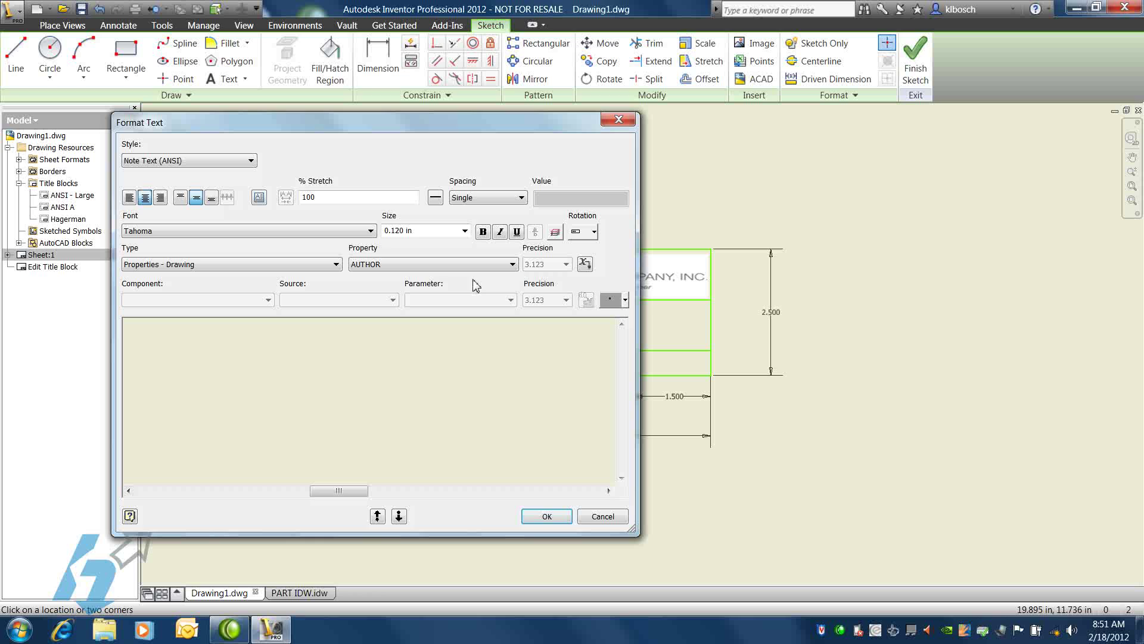
click(512, 264)
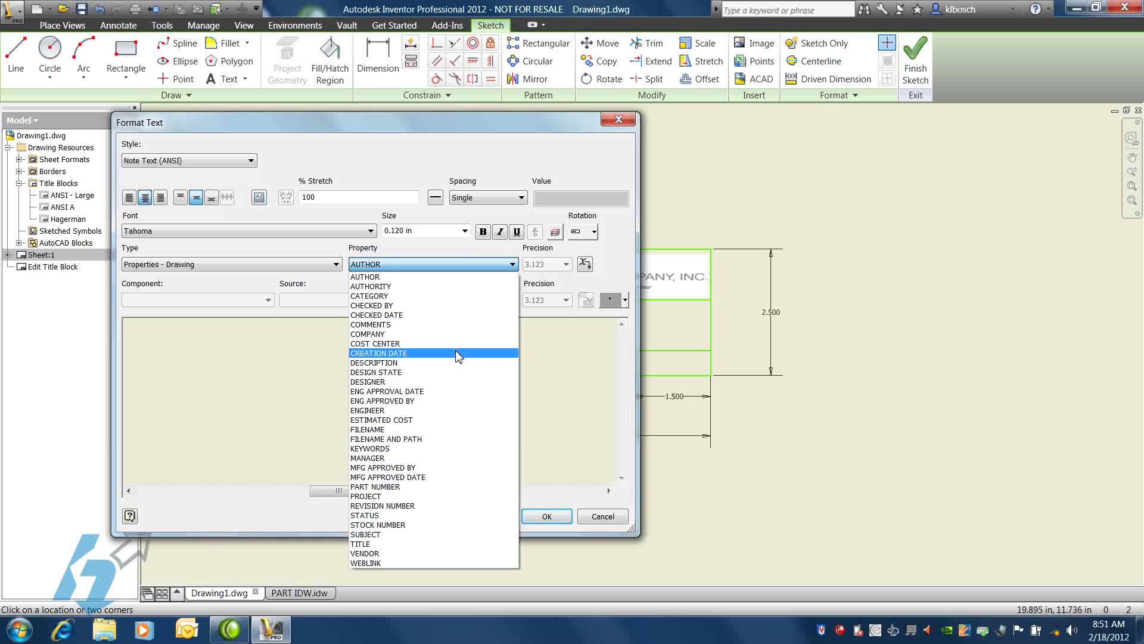
click(457, 352)
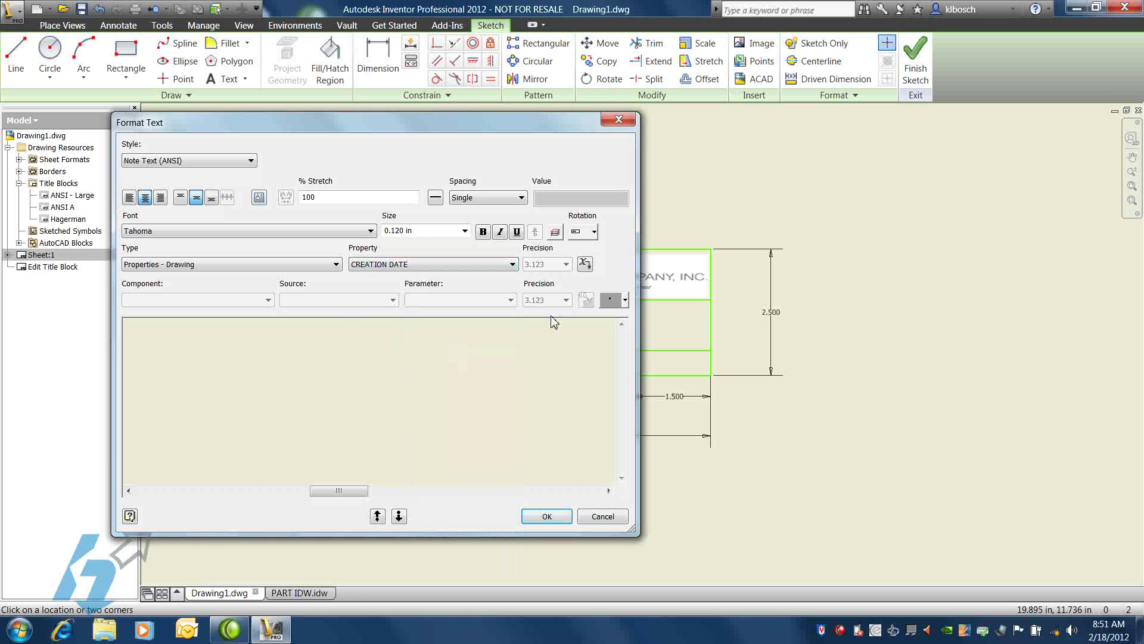
click(586, 265)
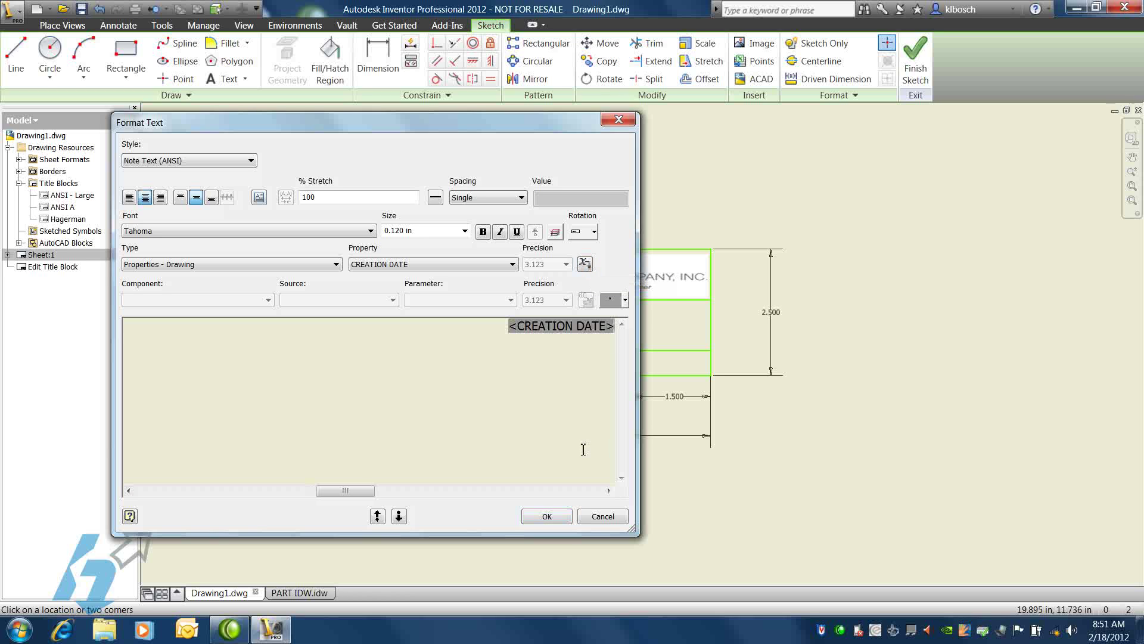
click(546, 516)
Finish the text command and copy the Date: label.
scroll(450, 308, down, 3)
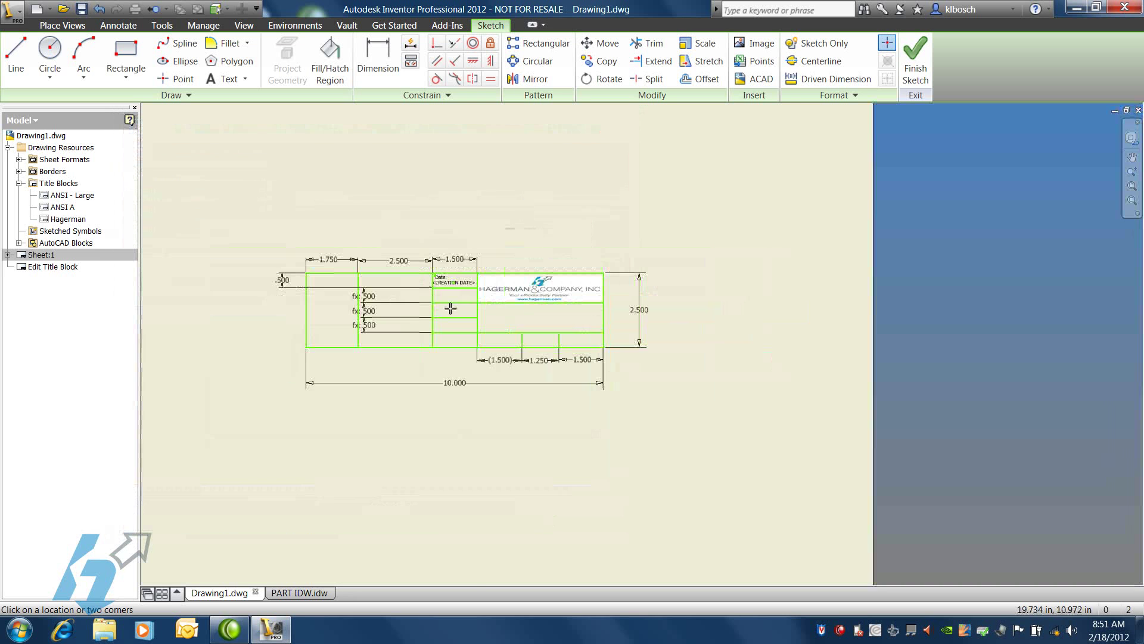
scroll(450, 308, up, 3)
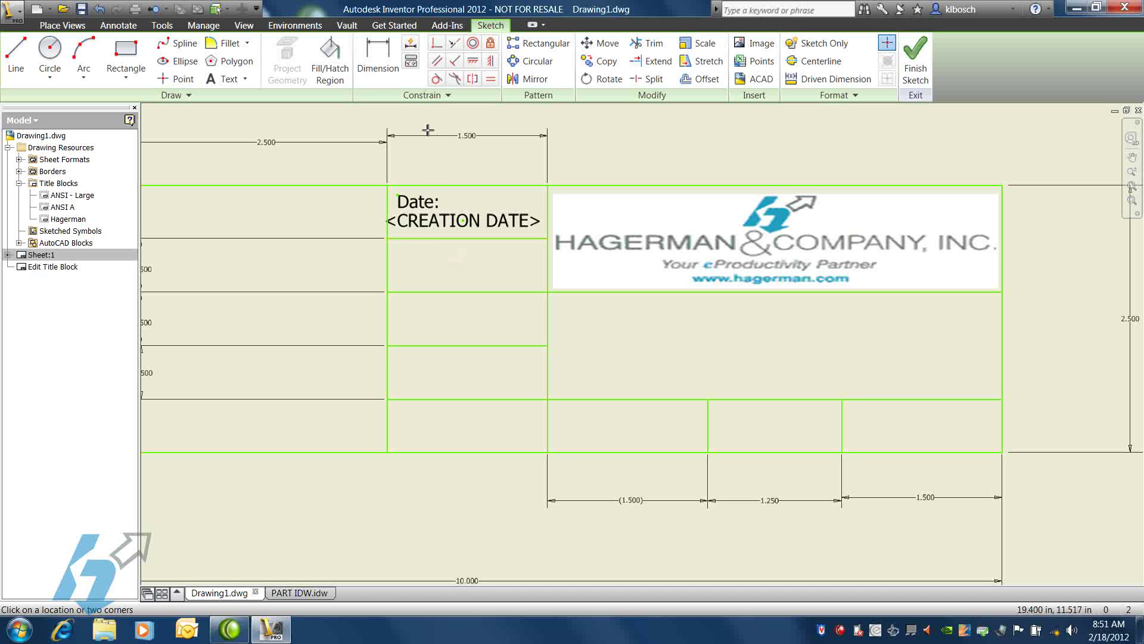
right_click(446, 166)
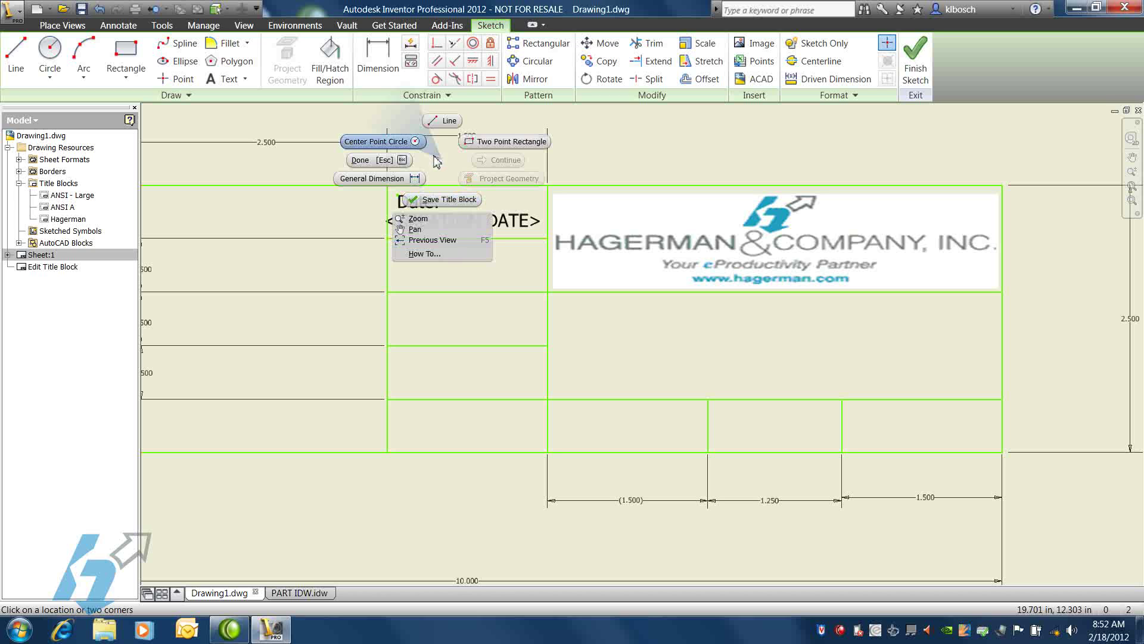
click(398, 159)
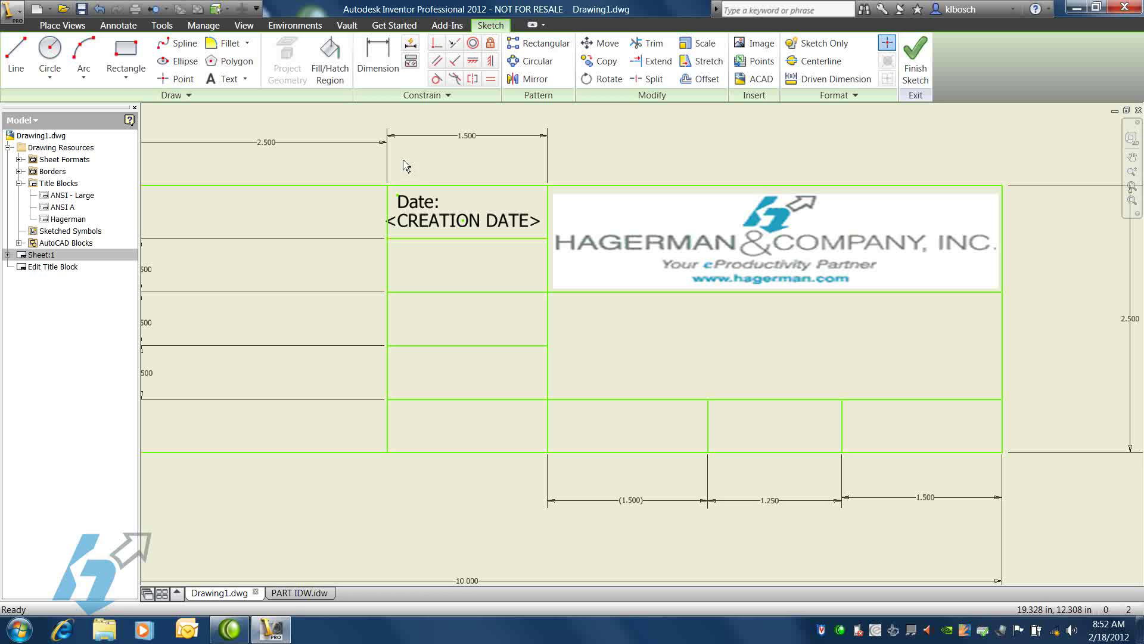
right_click(427, 210)
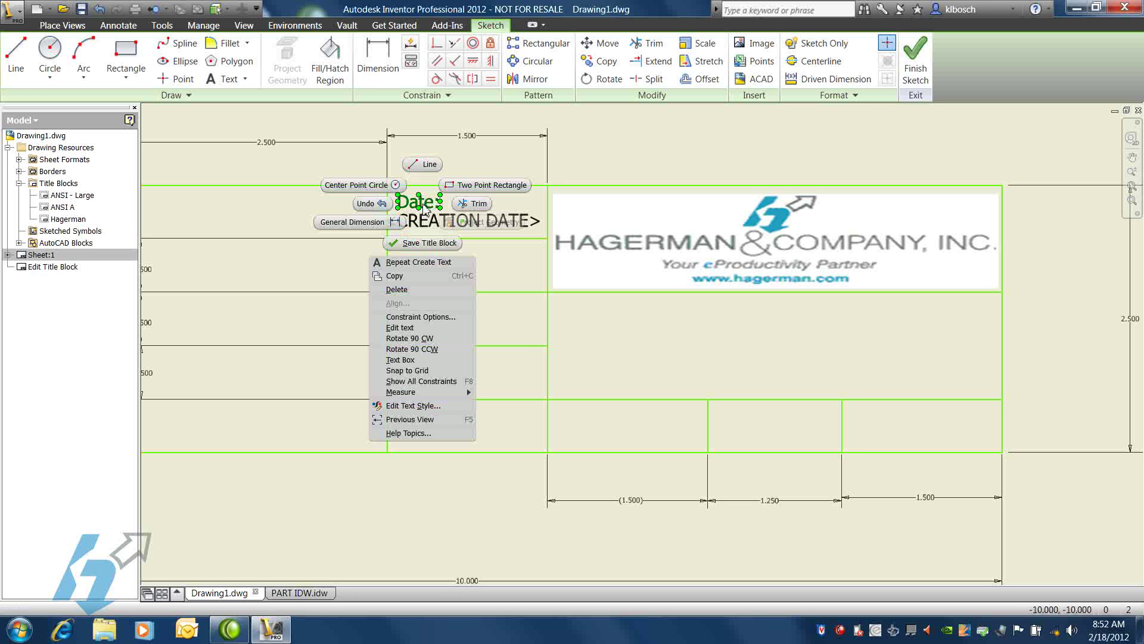
click(420, 276)
click(412, 262)
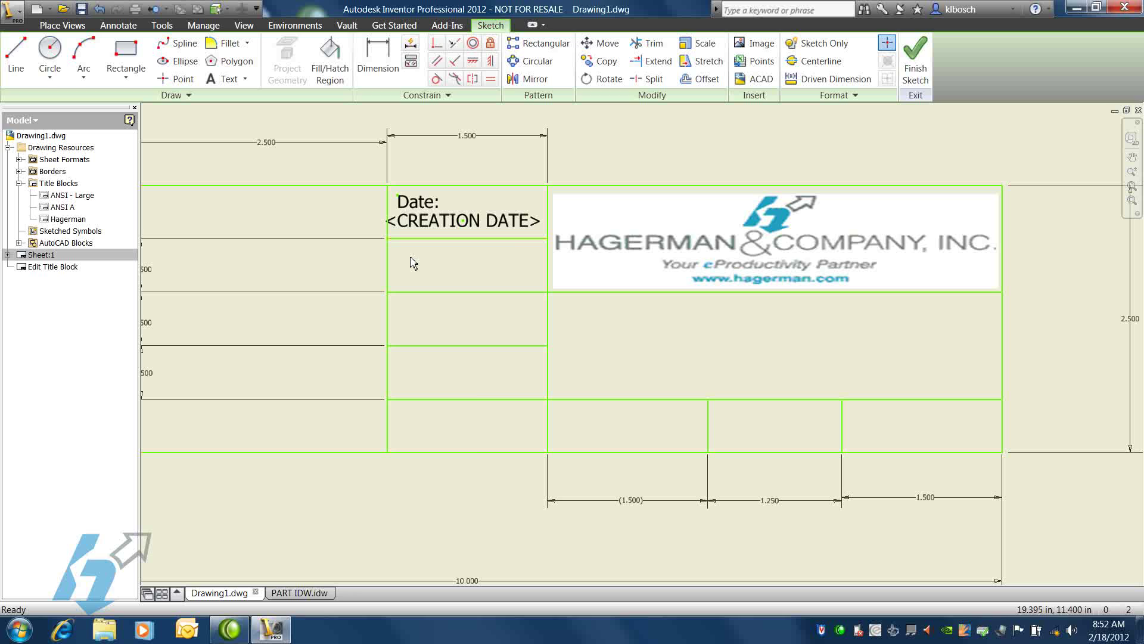
Paste the Date: copy and drag it into the cell below the creation date field.
right_click(414, 266)
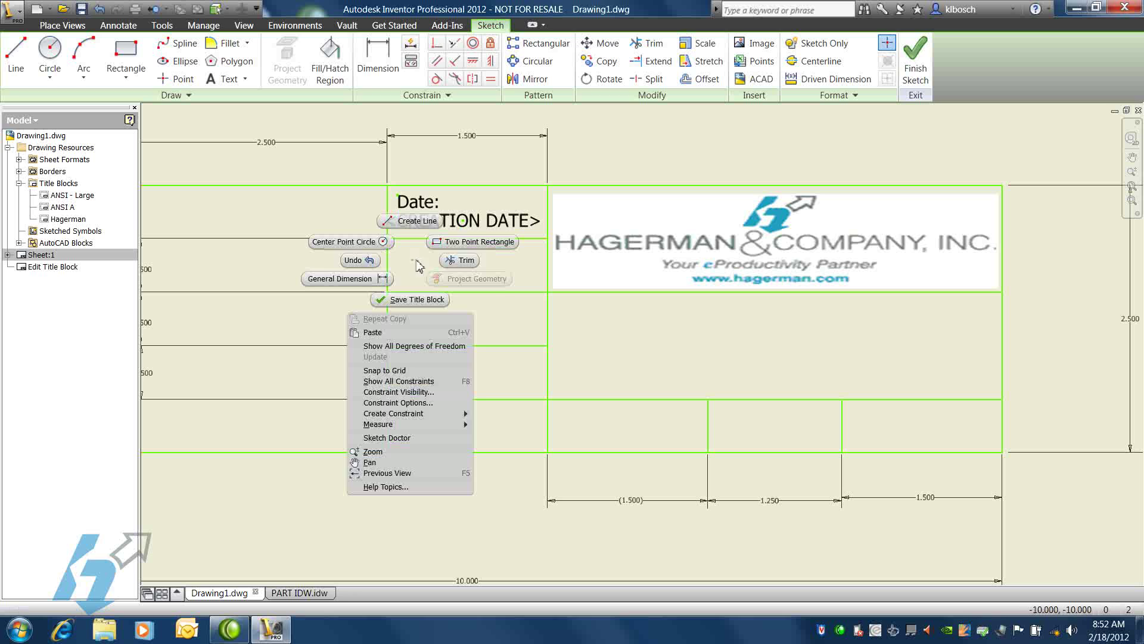
click(372, 333)
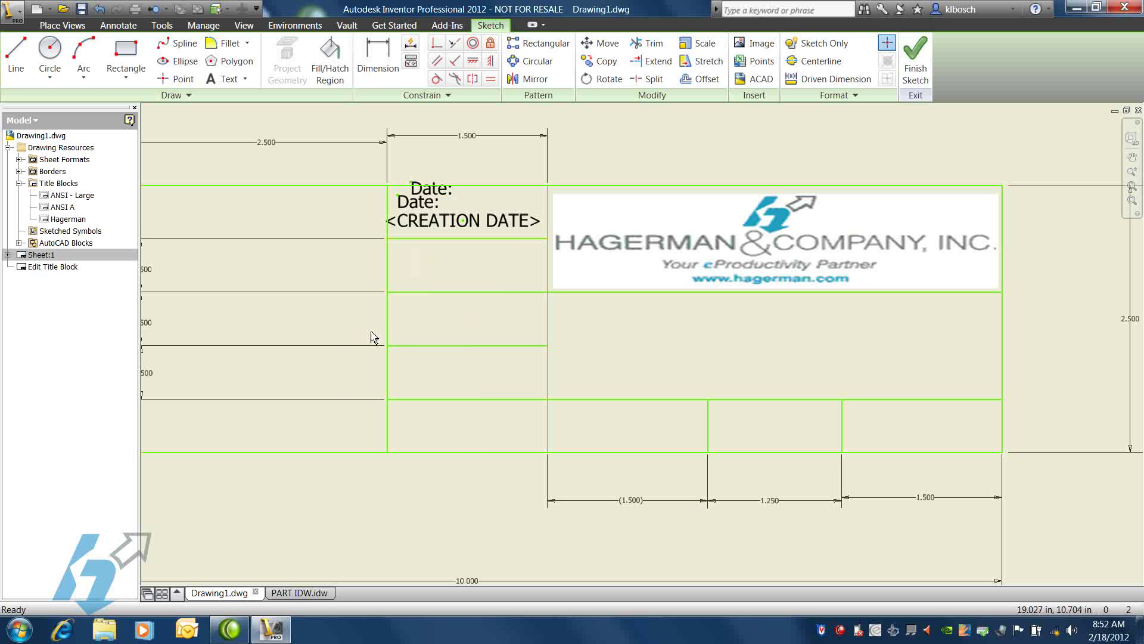
click(440, 194)
click(441, 193)
scroll(441, 193, down, 3)
scroll(434, 195, up, 5)
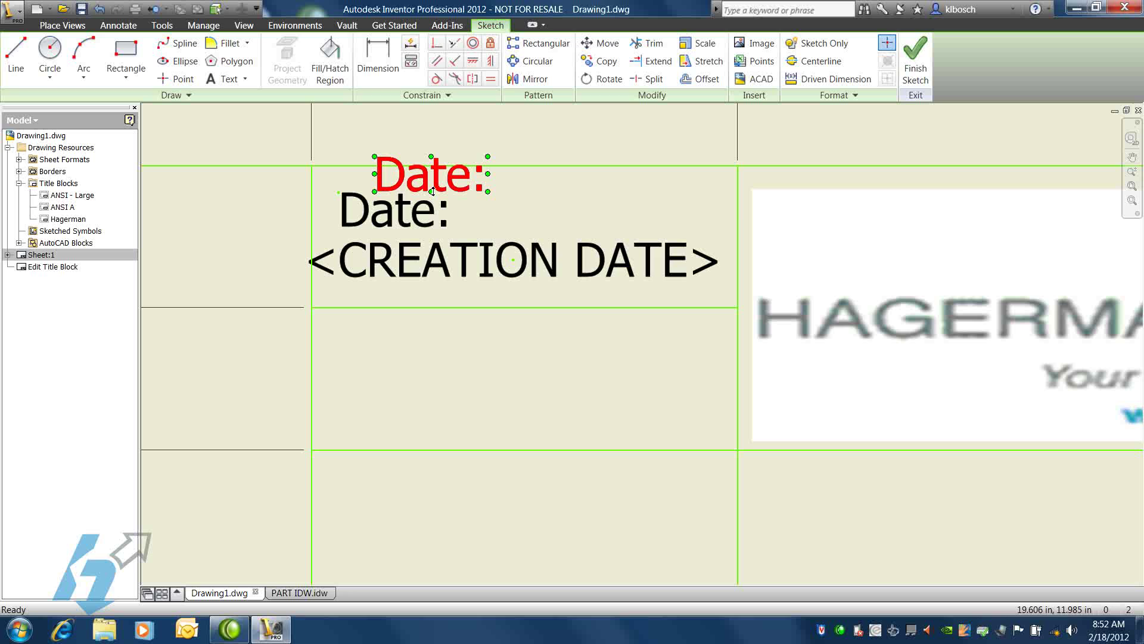
drag(427, 185, 382, 343)
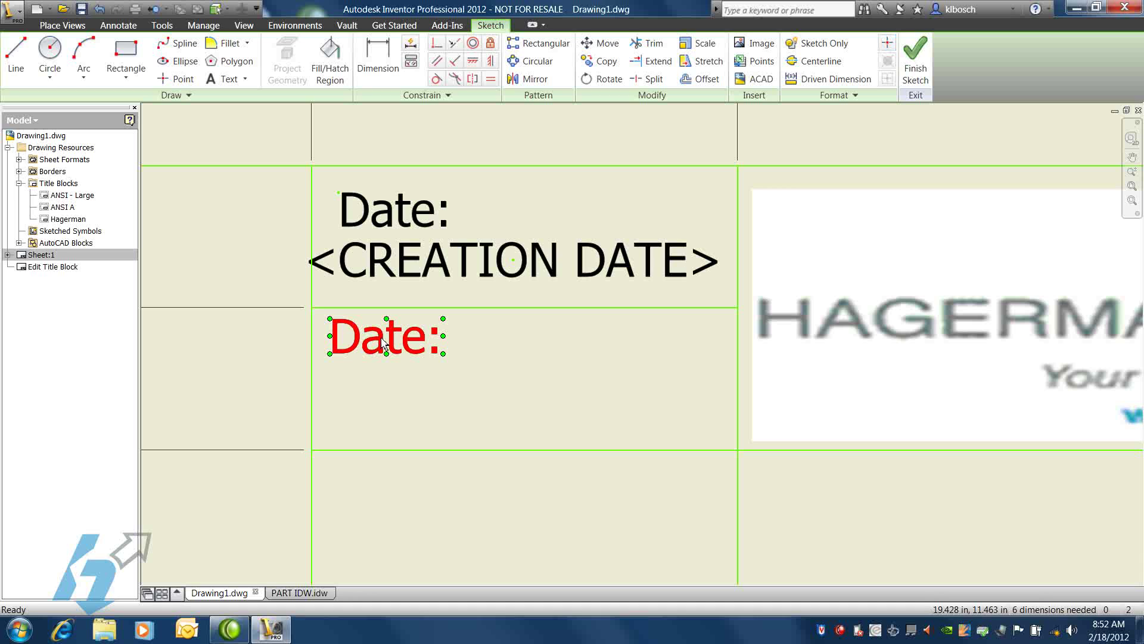
Edit the copied label's text, replacing 'Date' with 'Designer'.
right_click(382, 344)
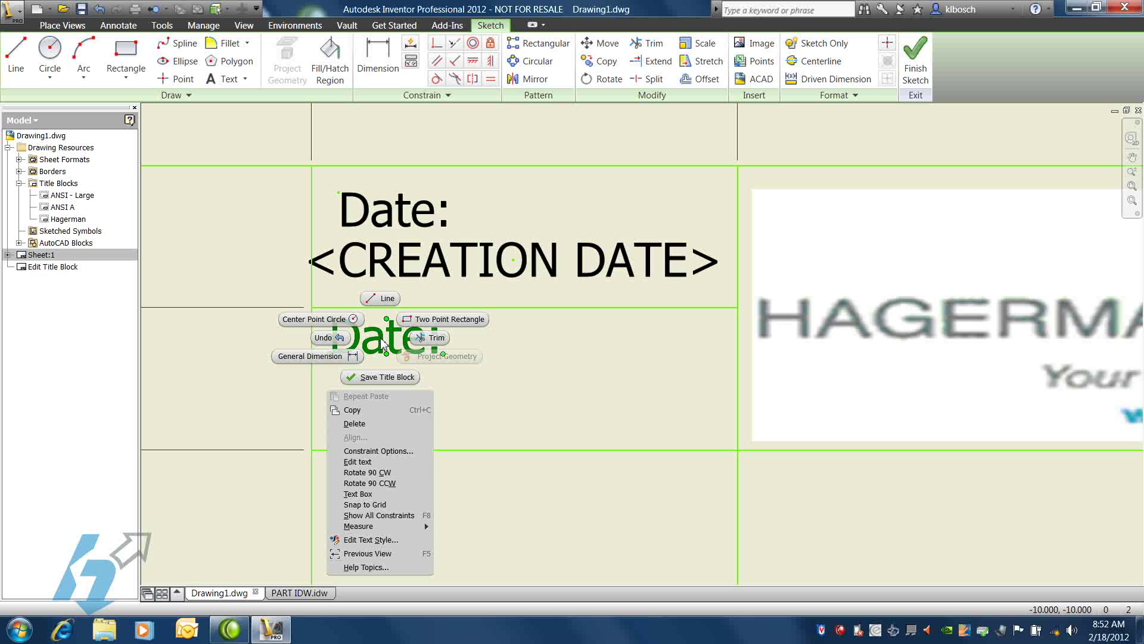
click(375, 470)
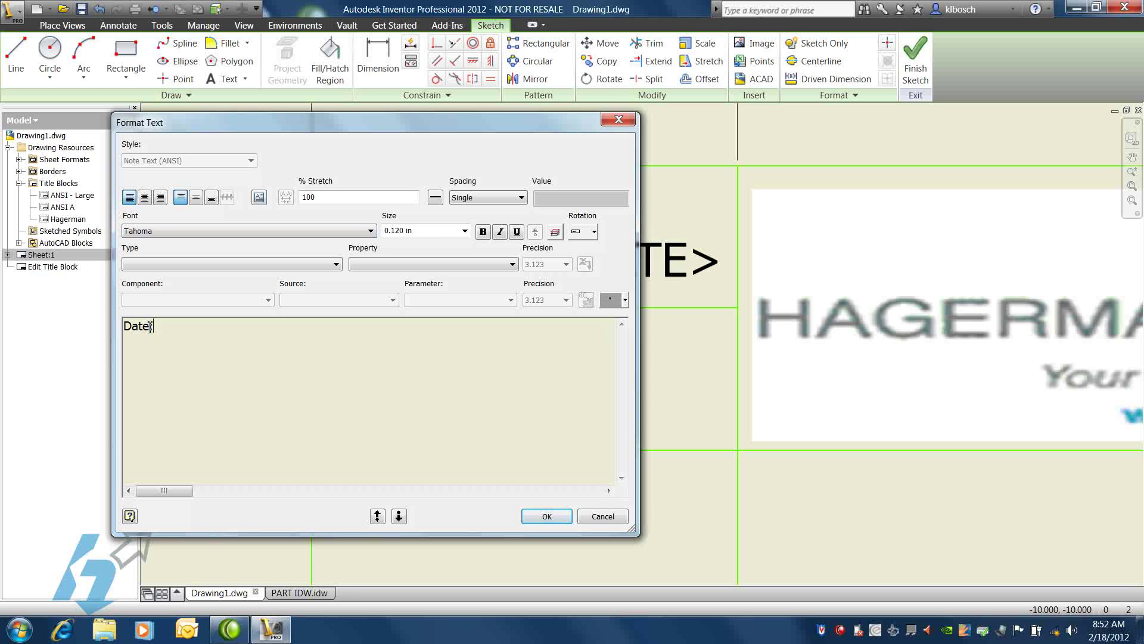
drag(150, 326, 127, 331)
text(Designer)
click(544, 515)
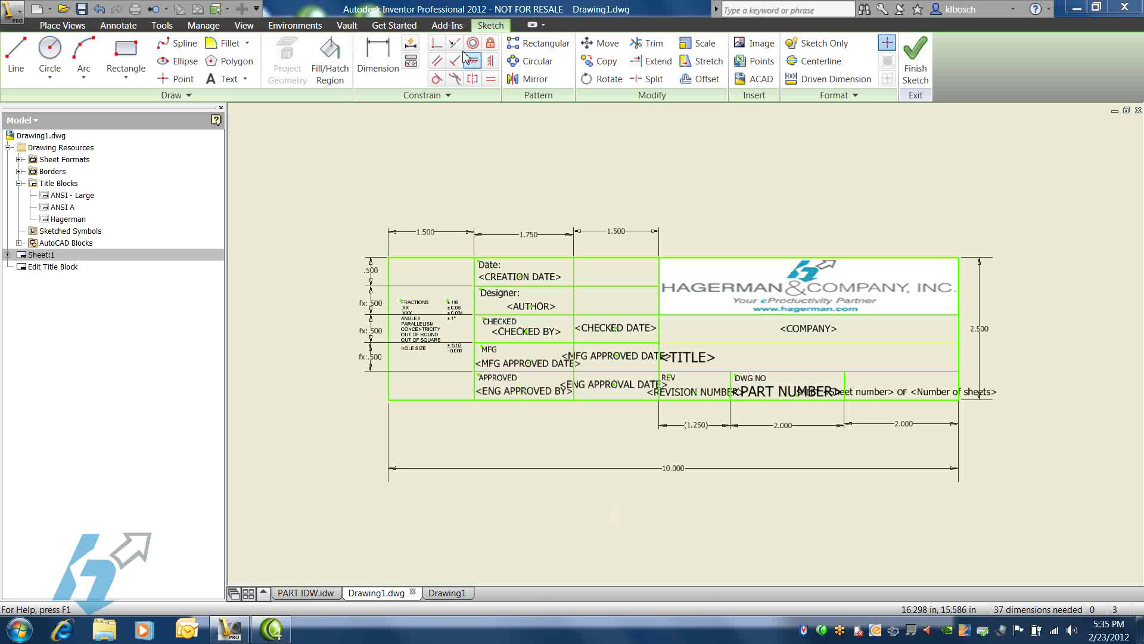
Dimension the Date: label 0.070 in from its cell line.
click(395, 50)
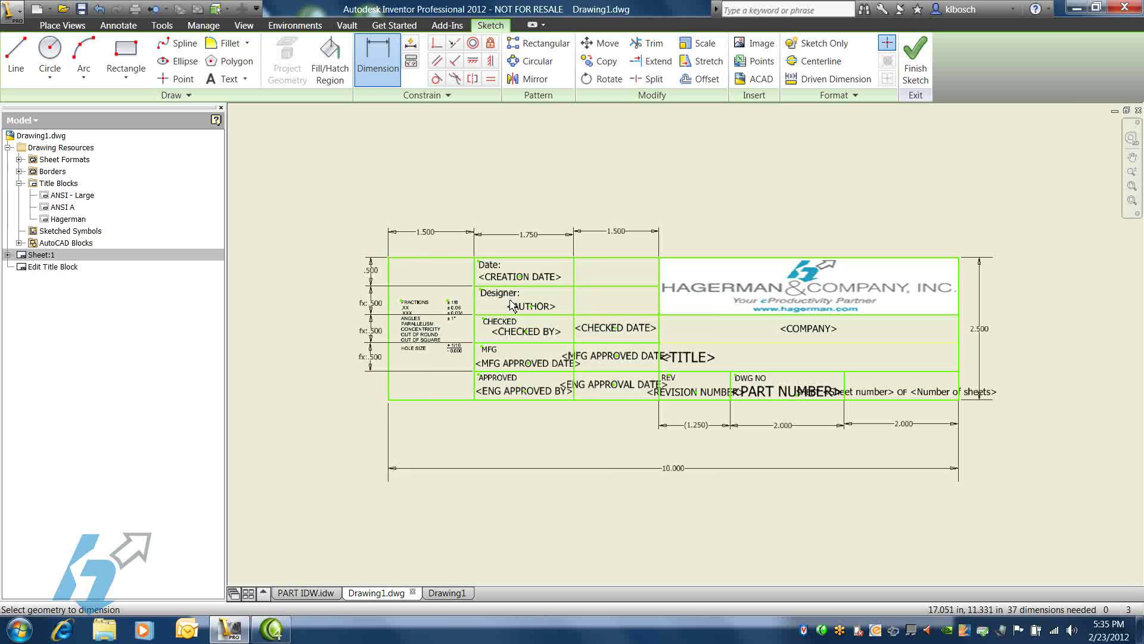
scroll(513, 305, down, 3)
scroll(476, 268, up, 6)
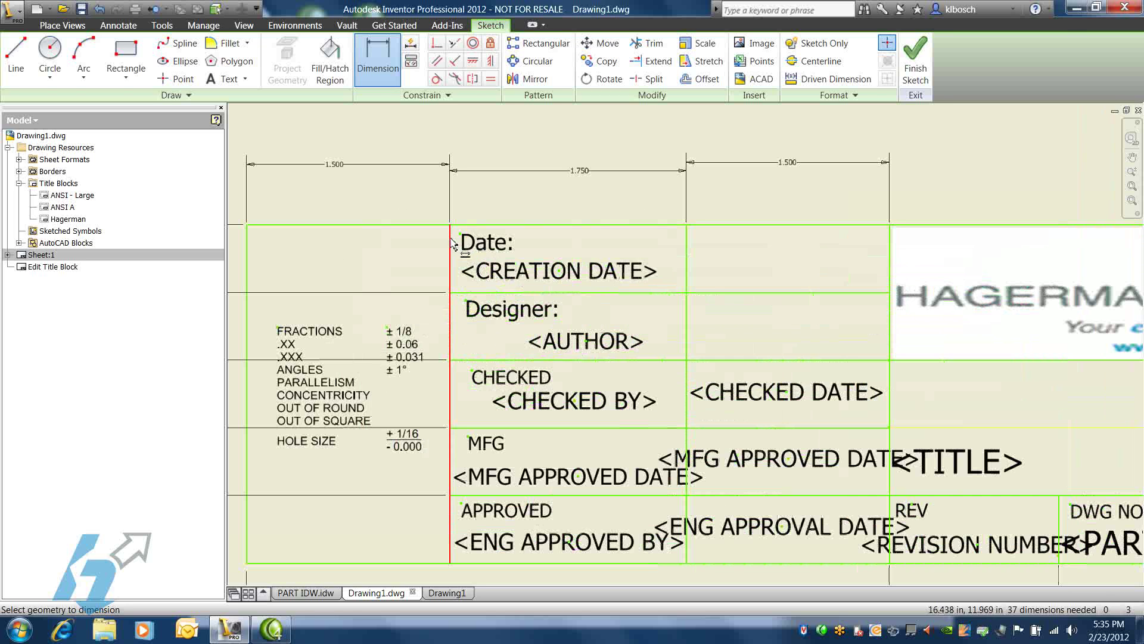
click(451, 242)
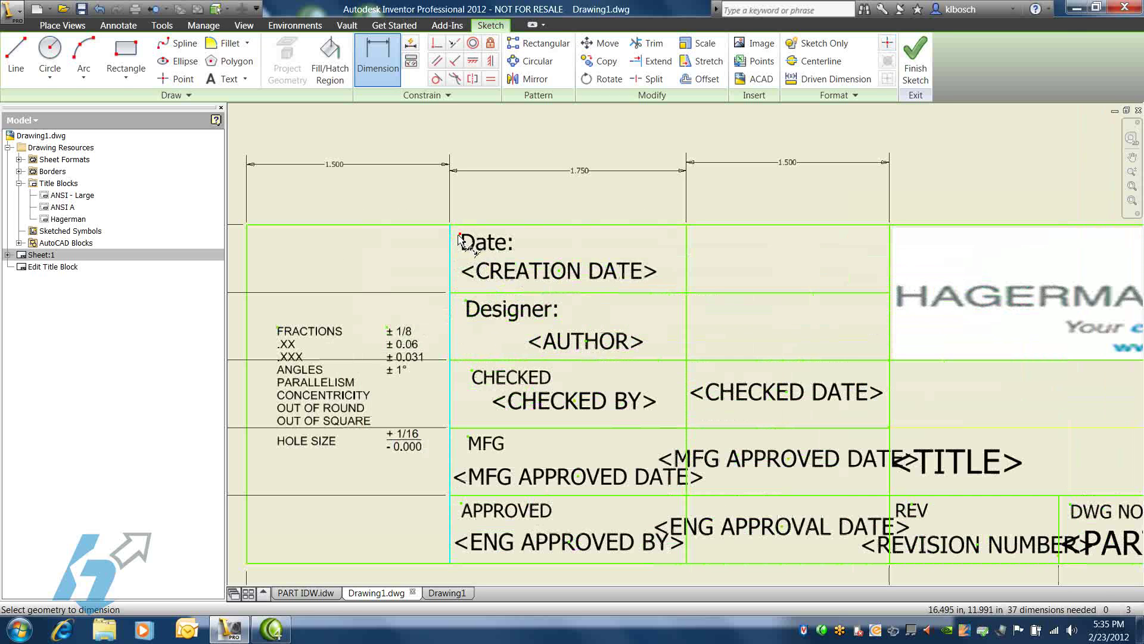
click(475, 202)
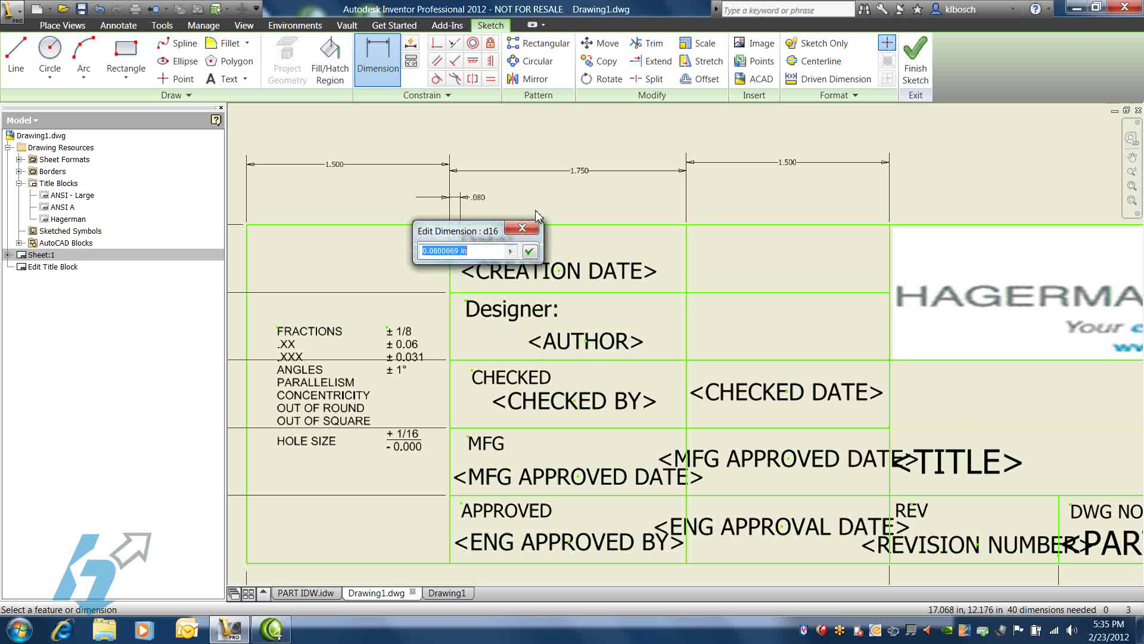
text(.07)
key(Return)
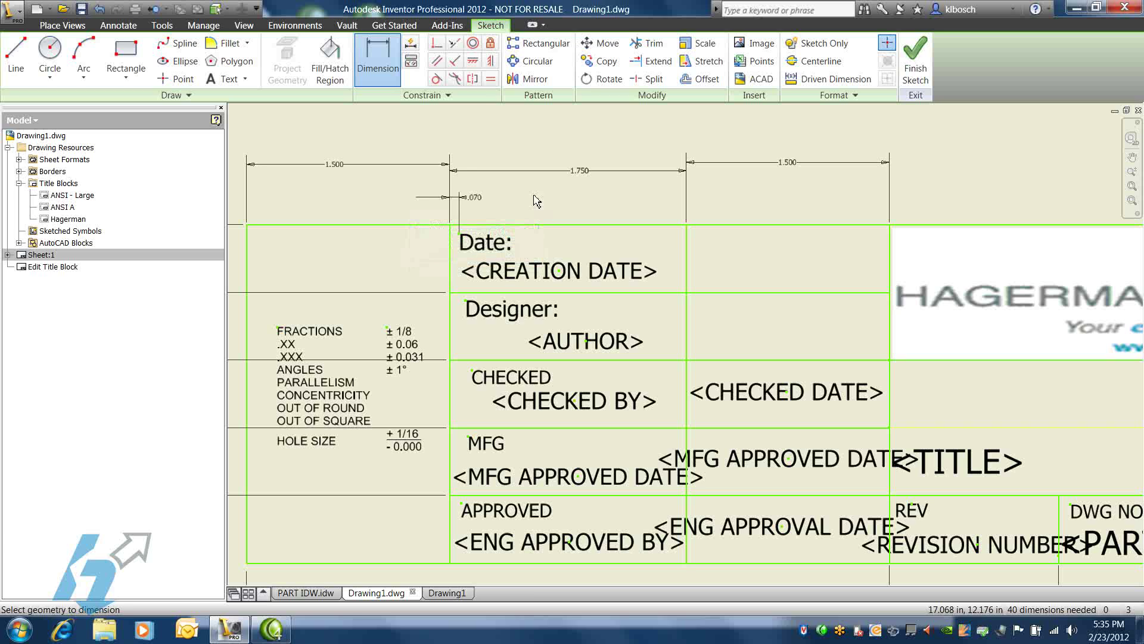
Vertically align Designer, CHECKED, MFG and APPROVED labels under Date:.
click(490, 60)
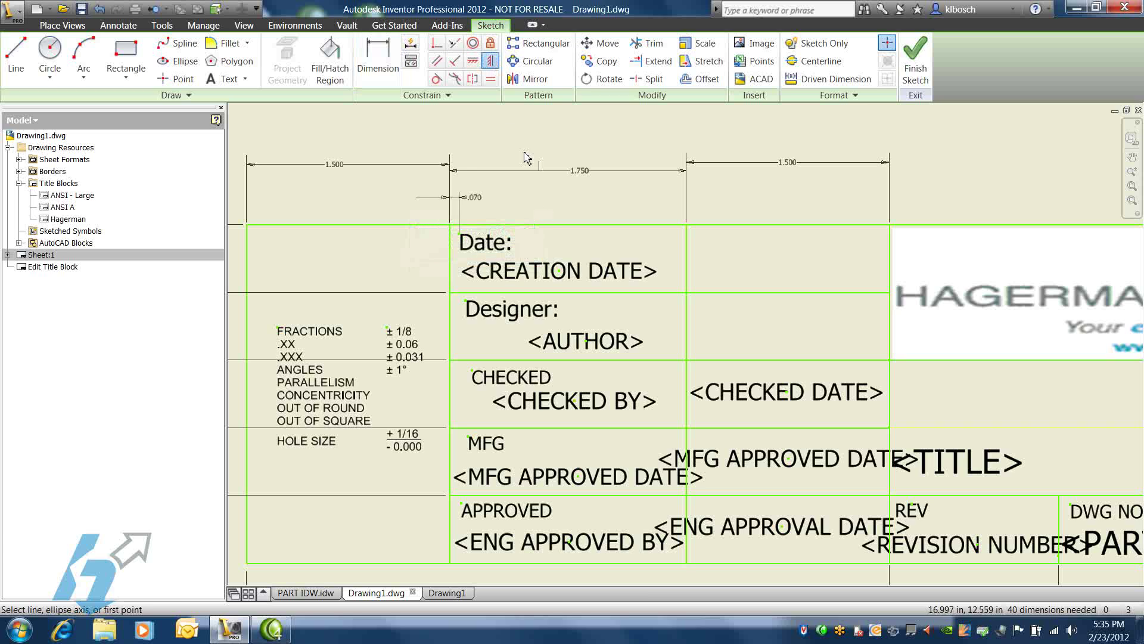
click(462, 238)
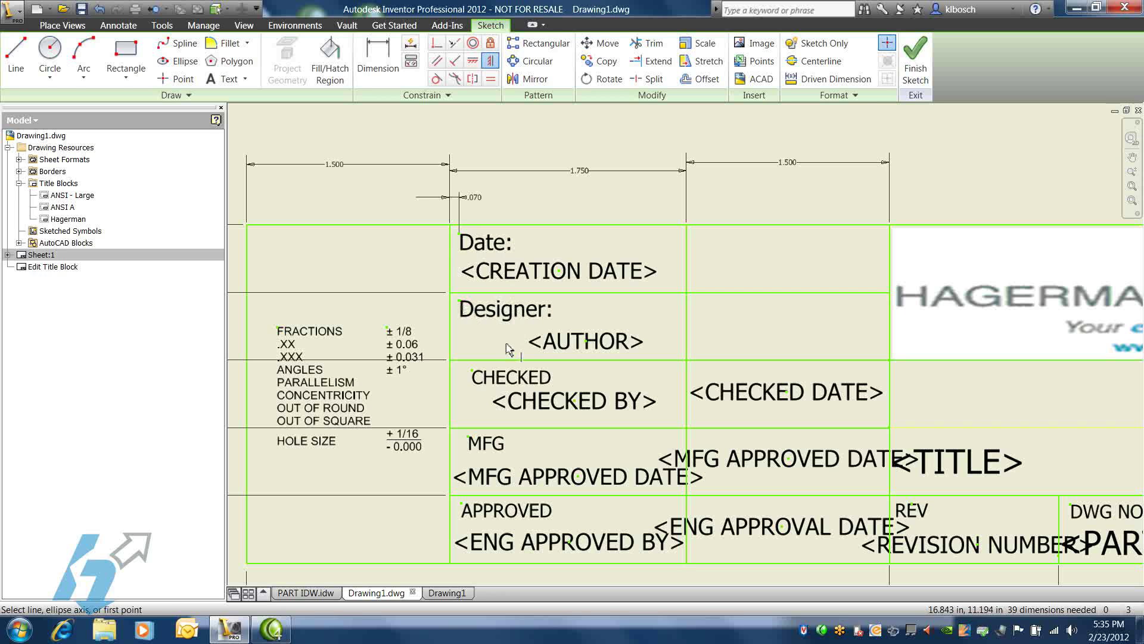
click(474, 373)
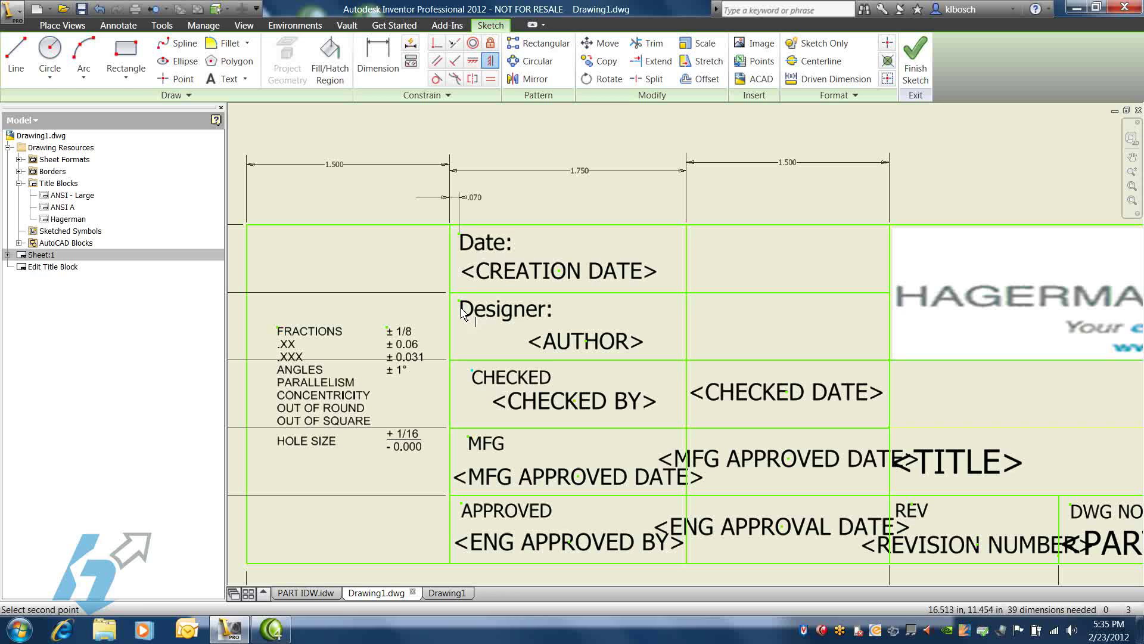
click(472, 371)
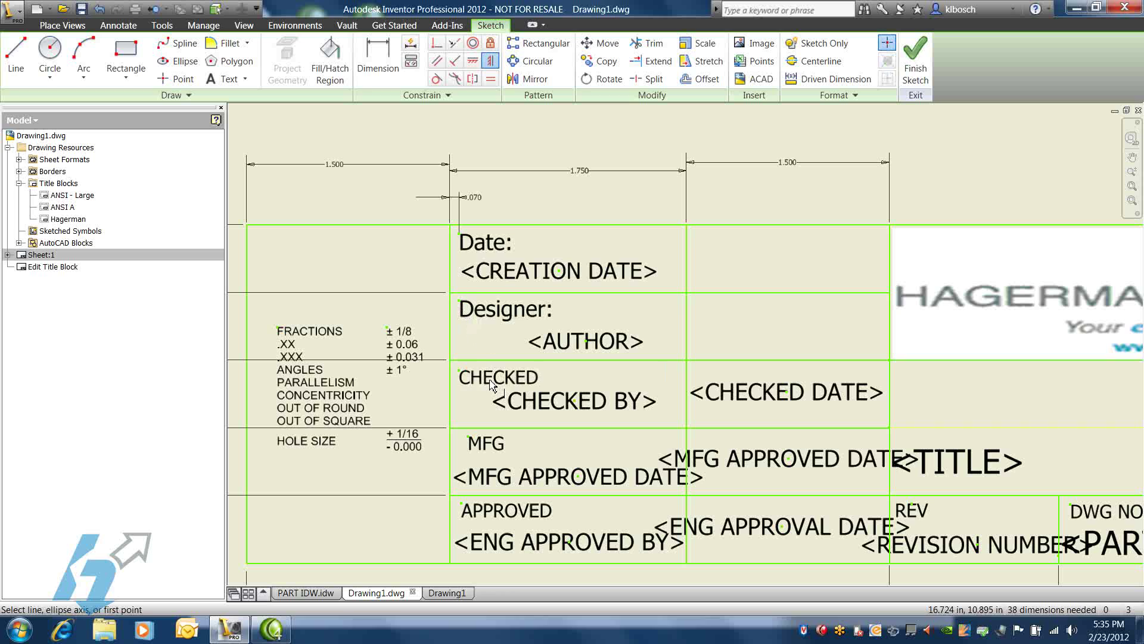
click(468, 441)
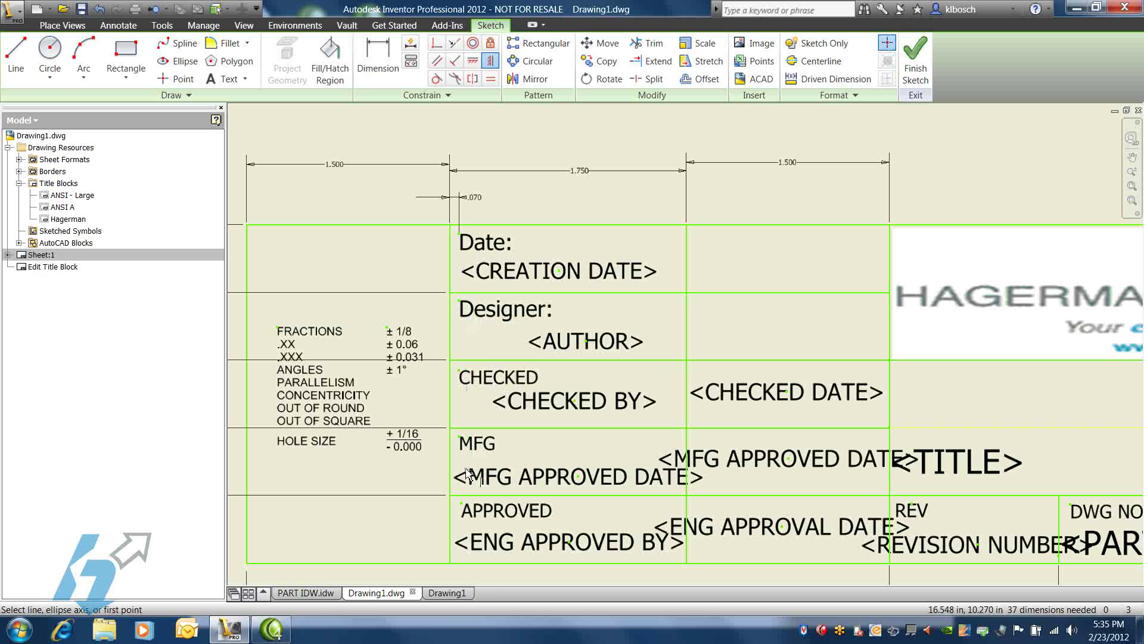
click(461, 504)
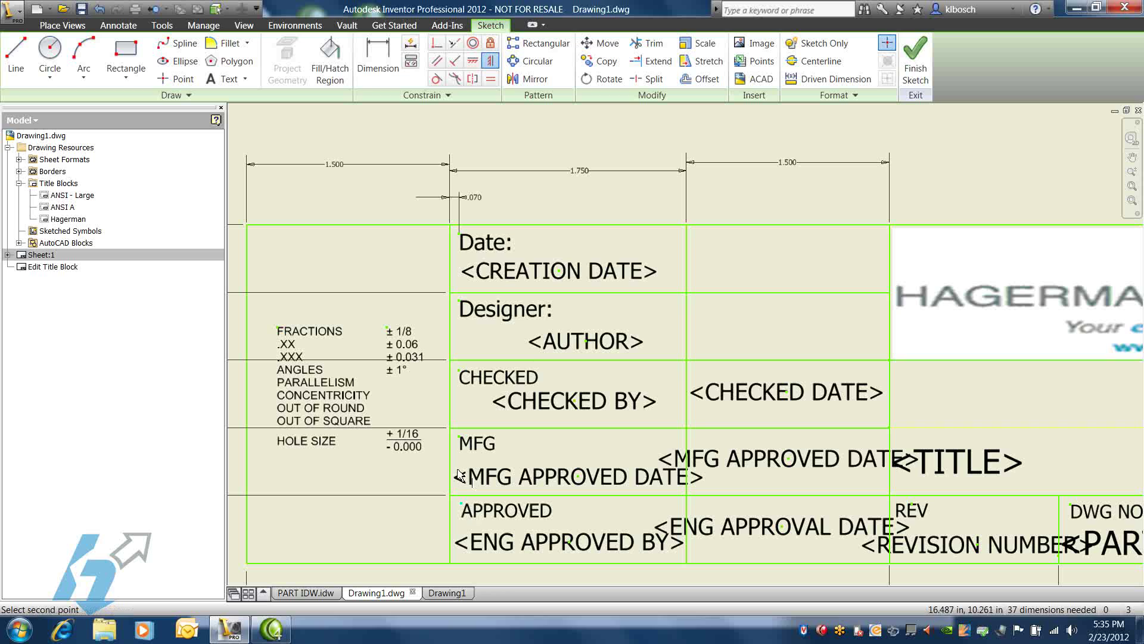
click(458, 438)
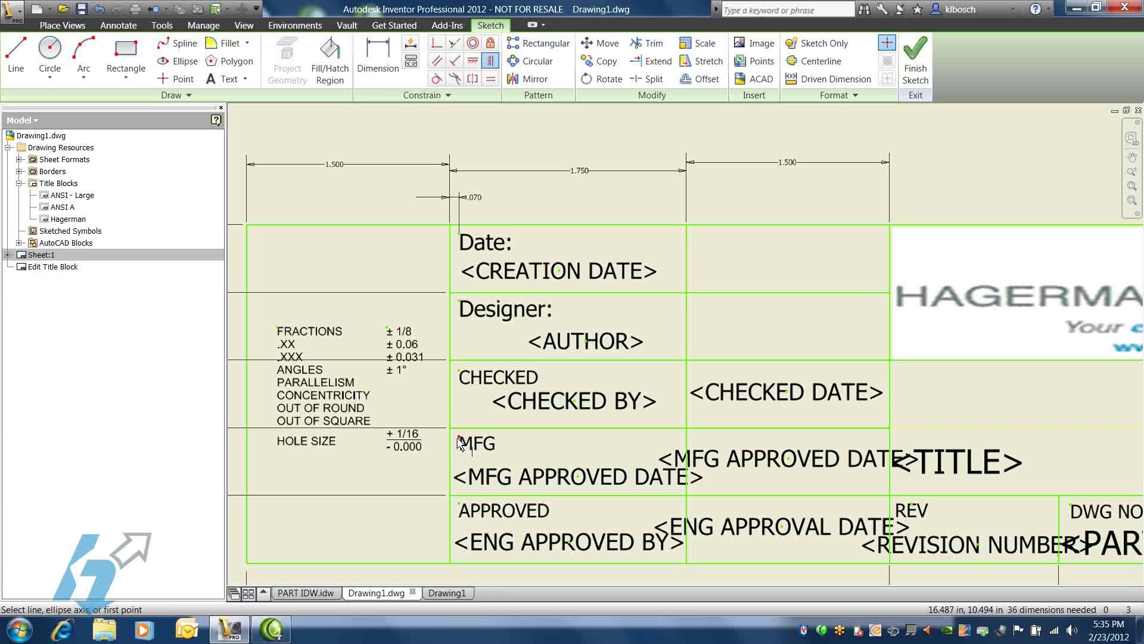
Dimension the Date, Designer and CHECKED offsets from their row lines, linked to the .070 spacing.
click(378, 59)
click(457, 225)
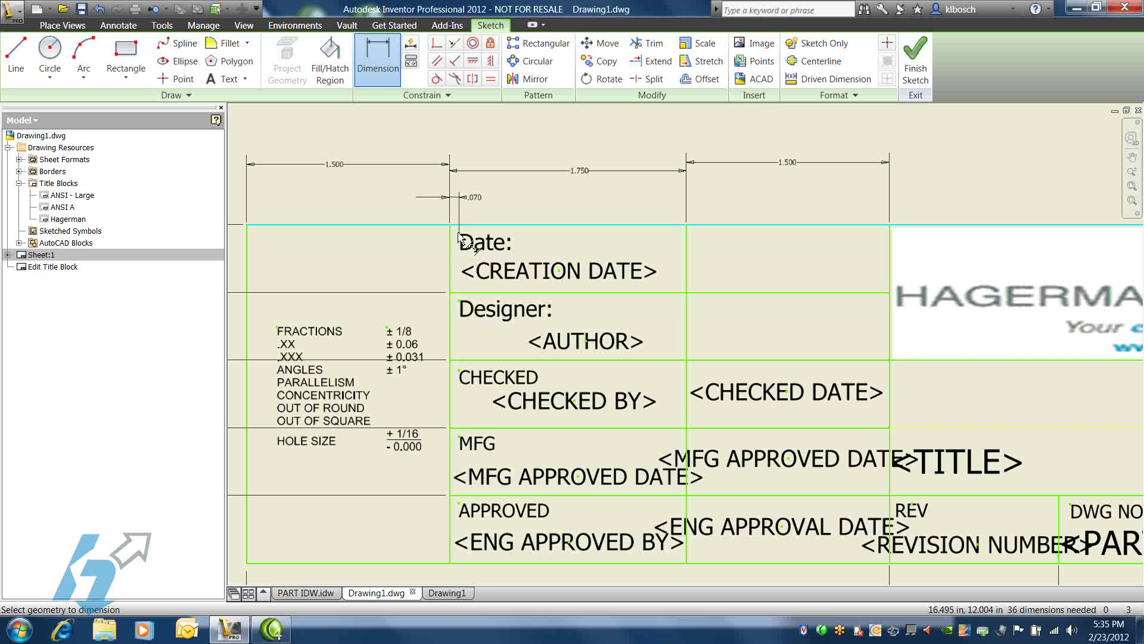
click(459, 235)
click(421, 247)
click(475, 198)
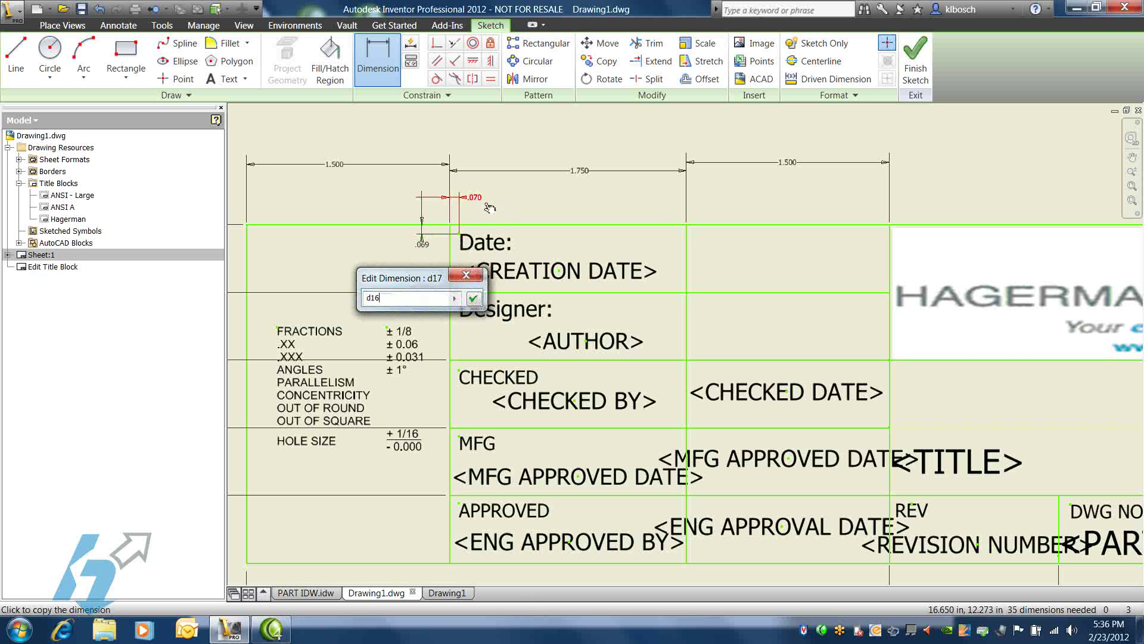
click(476, 300)
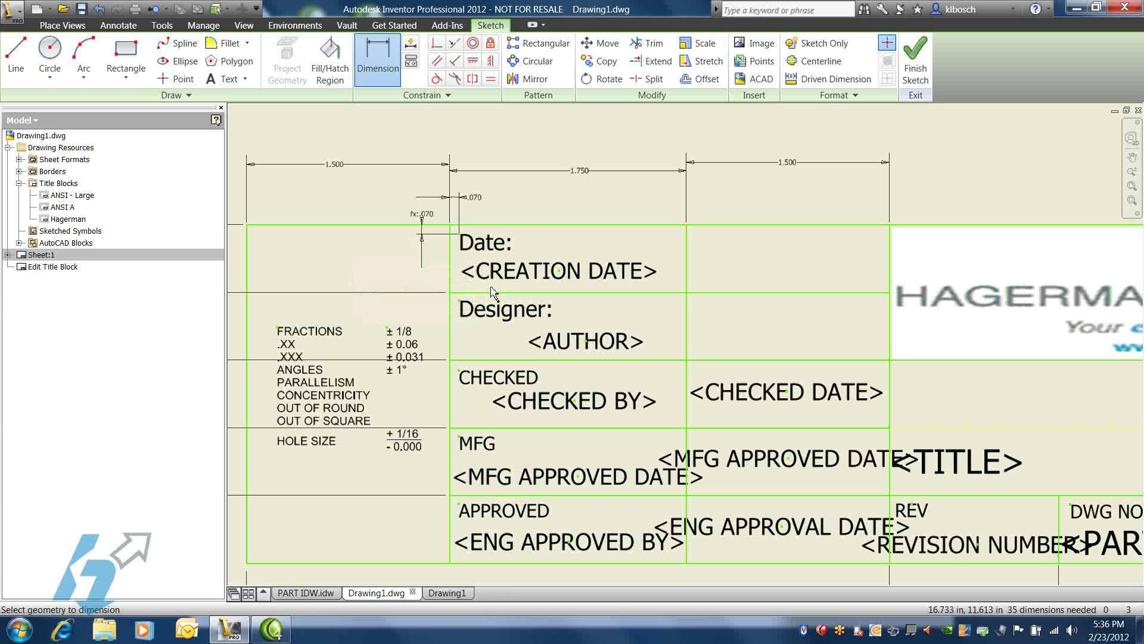
click(471, 293)
click(432, 314)
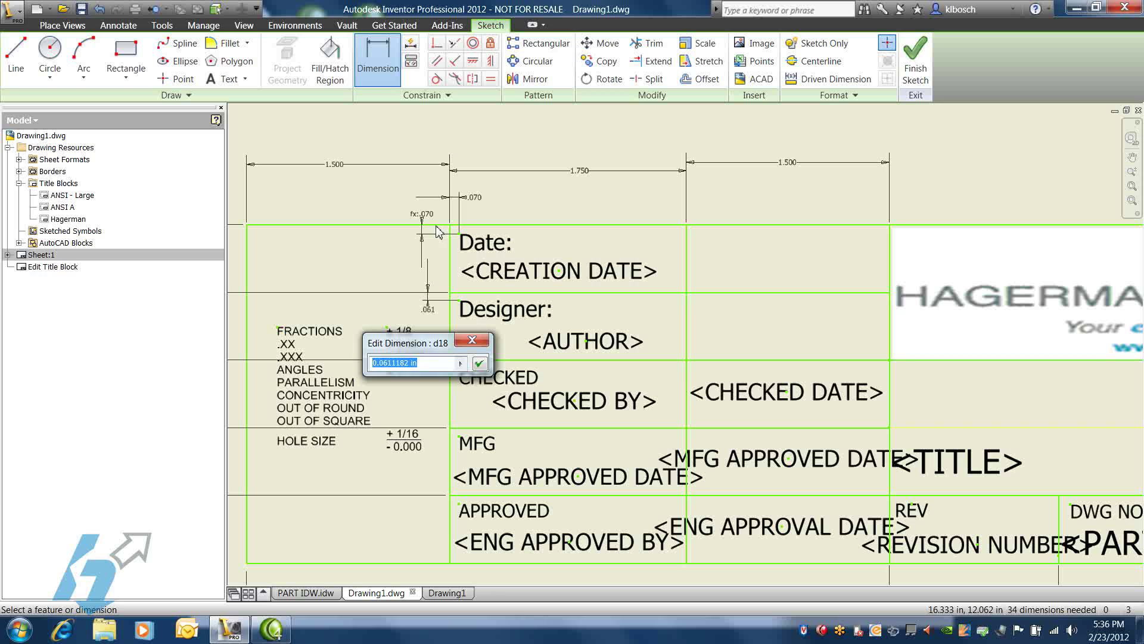
click(475, 197)
click(479, 363)
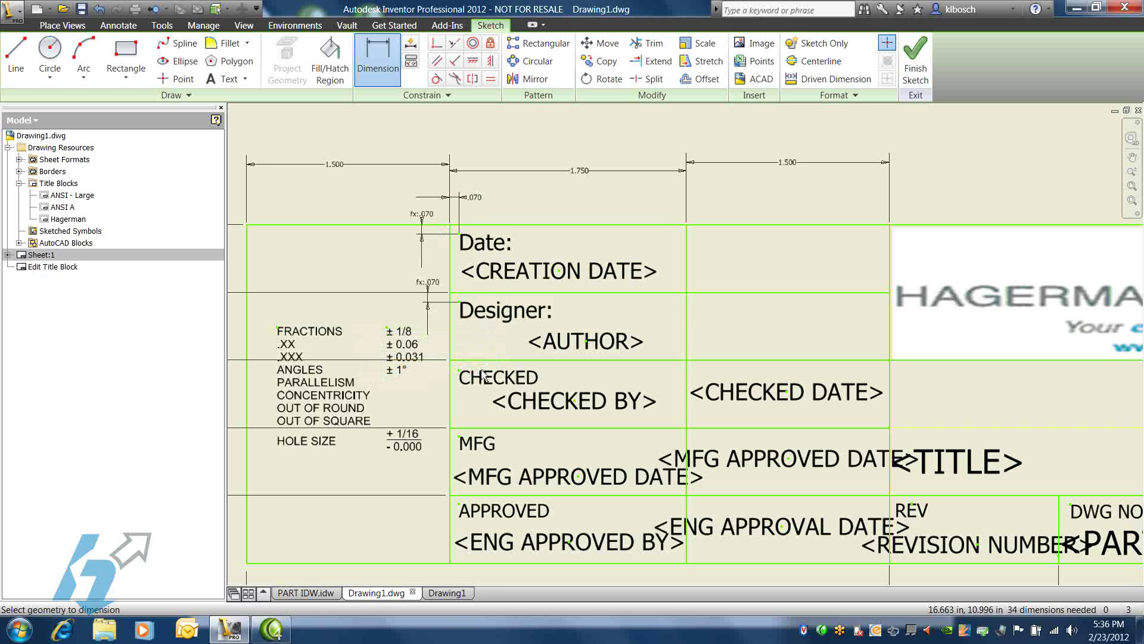
click(462, 363)
click(460, 371)
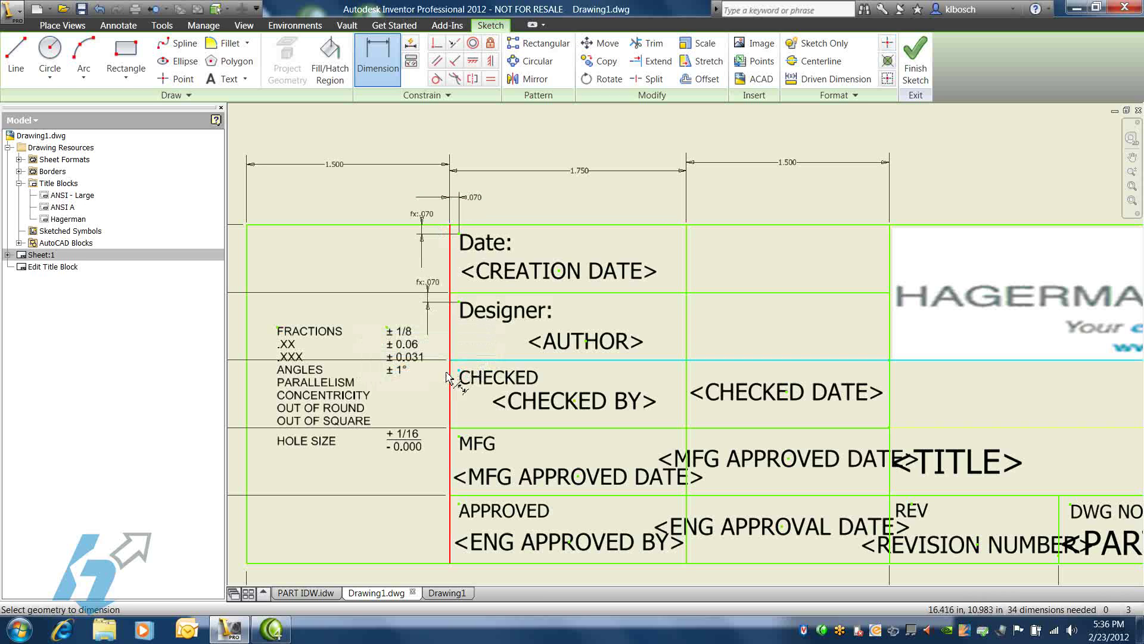
click(434, 358)
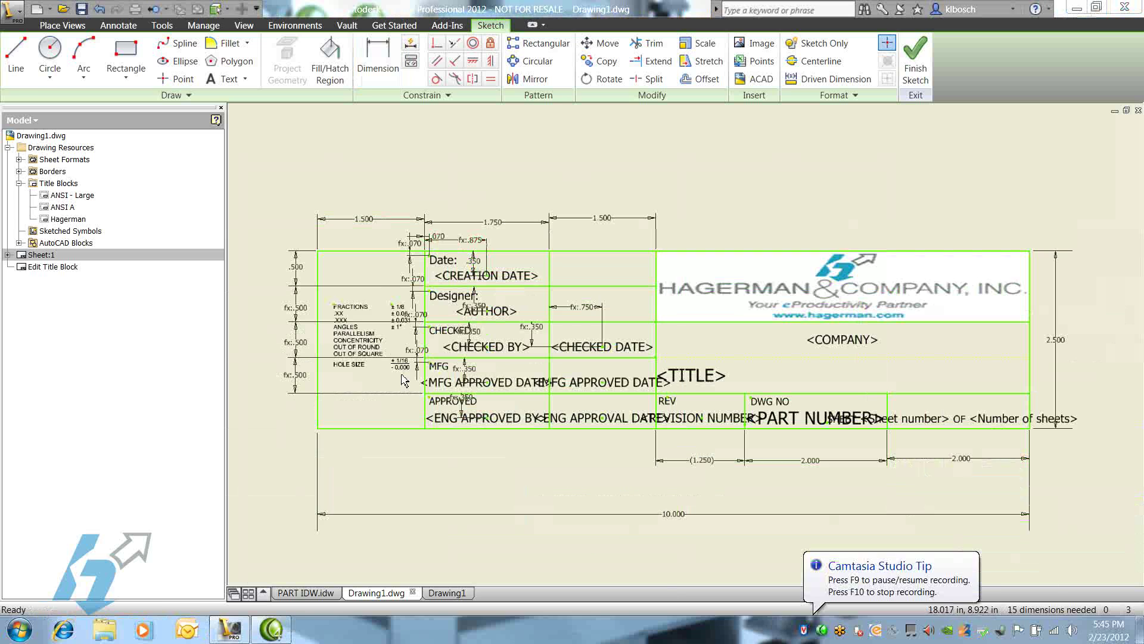
Save the edited title block as a new title block named 'Custom Titleblock'.
right_click(702, 168)
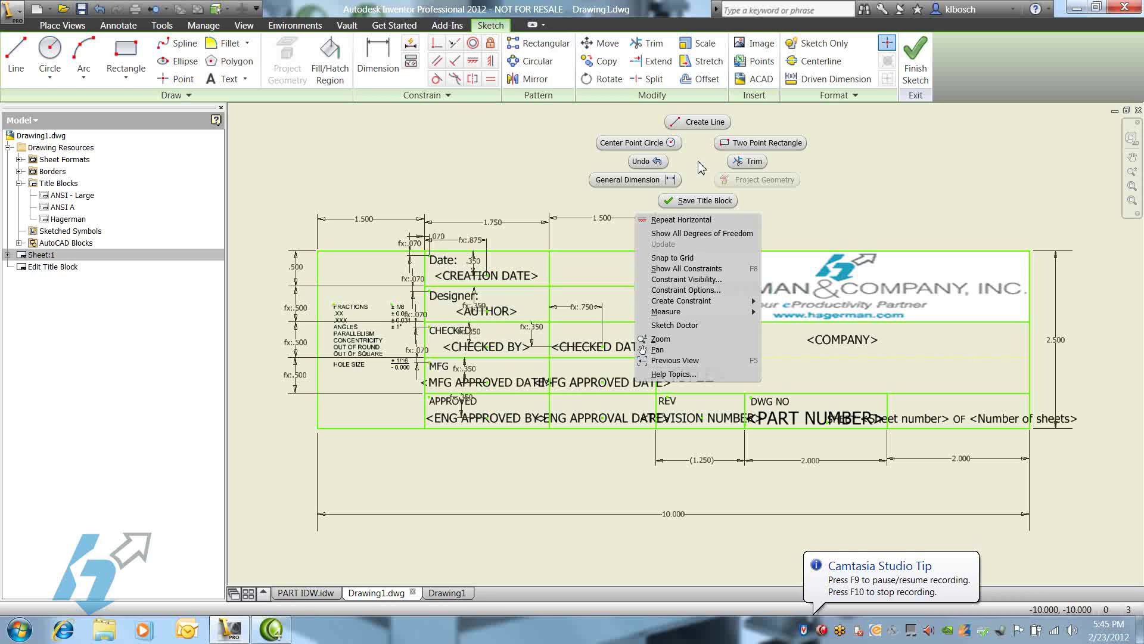
click(705, 201)
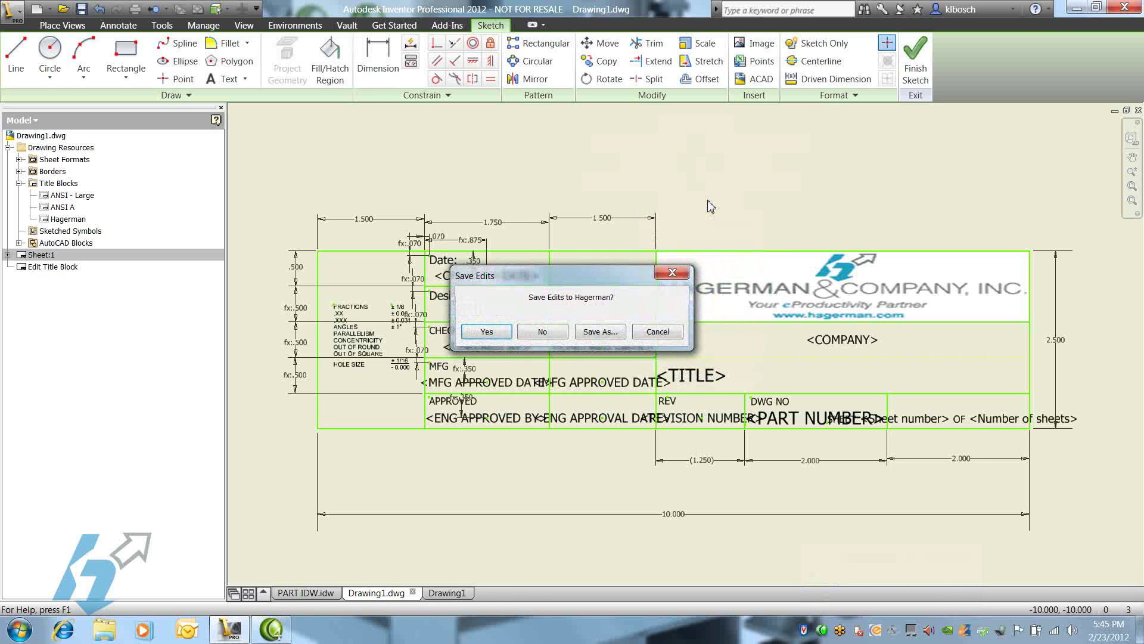
click(613, 336)
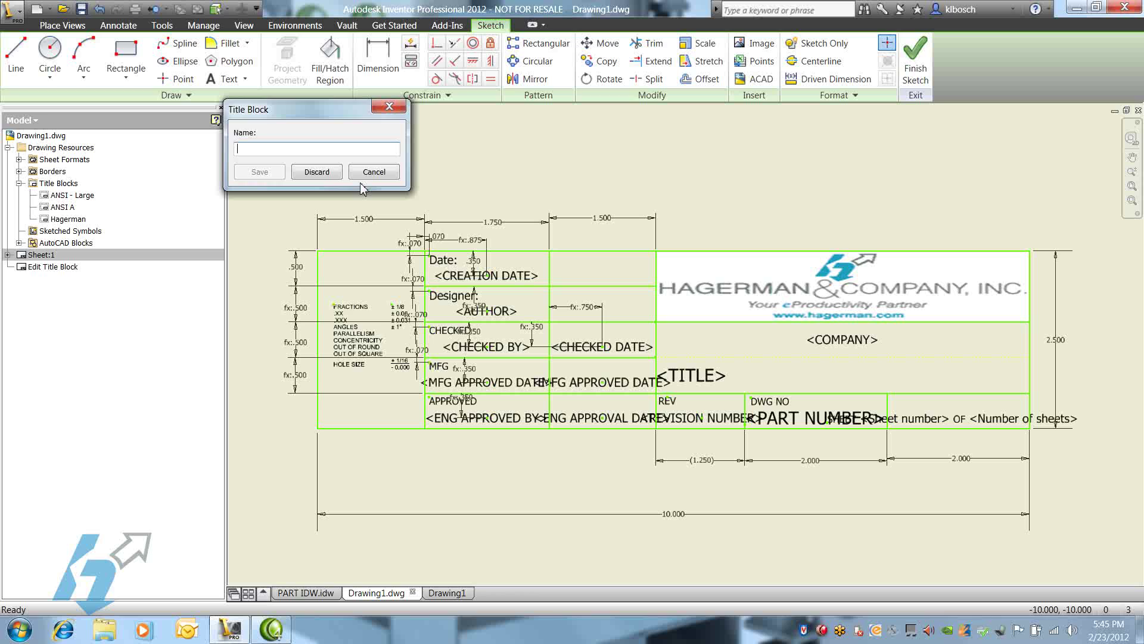
text(Cu)
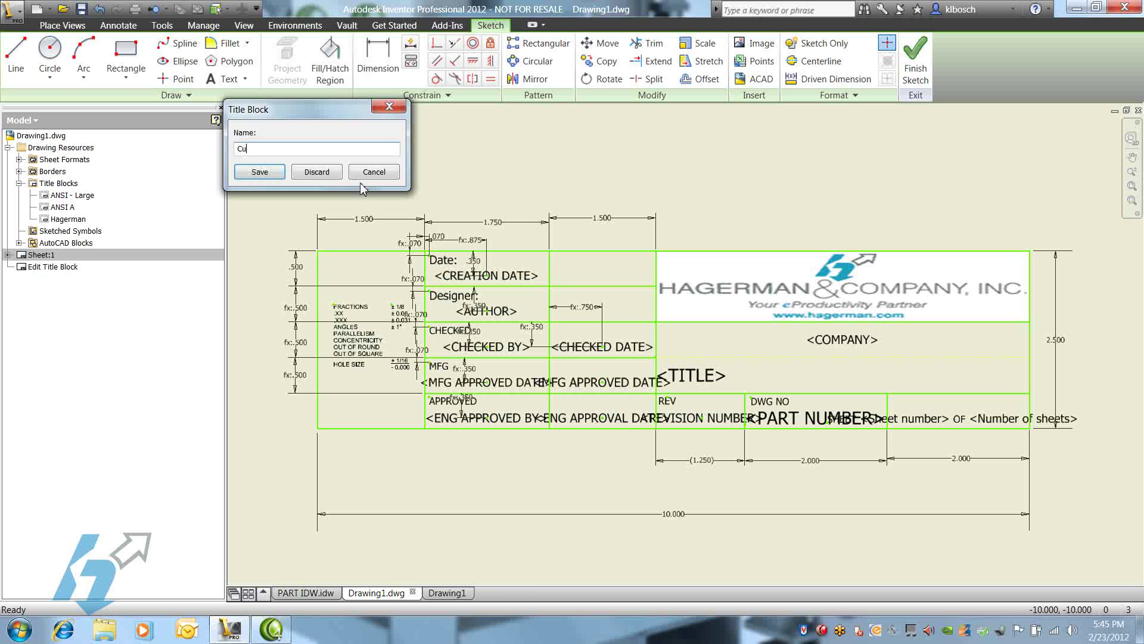
text(stom Titleblock)
click(273, 177)
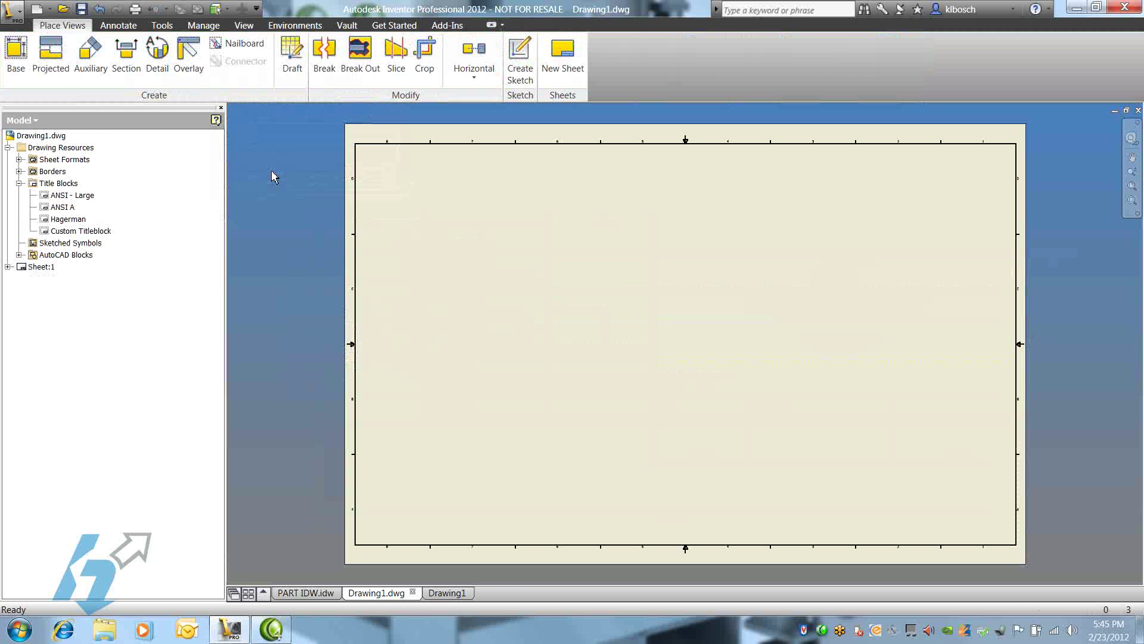
Insert Custom Titleblock onto Sheet:1 and zoom in to inspect its filled fields.
right_click(106, 236)
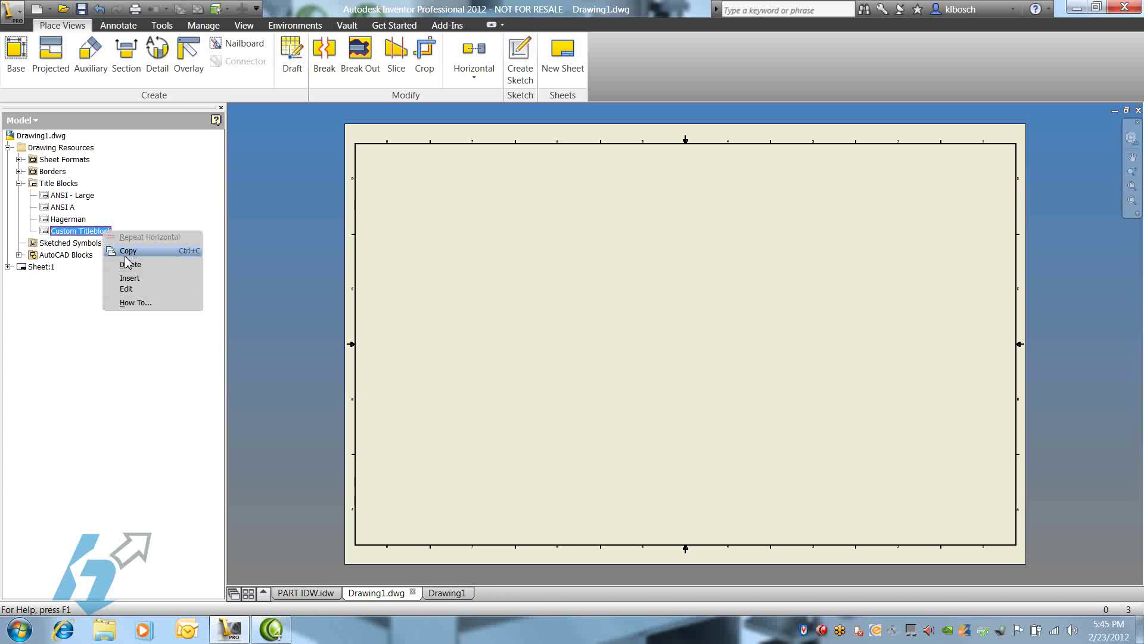
click(133, 280)
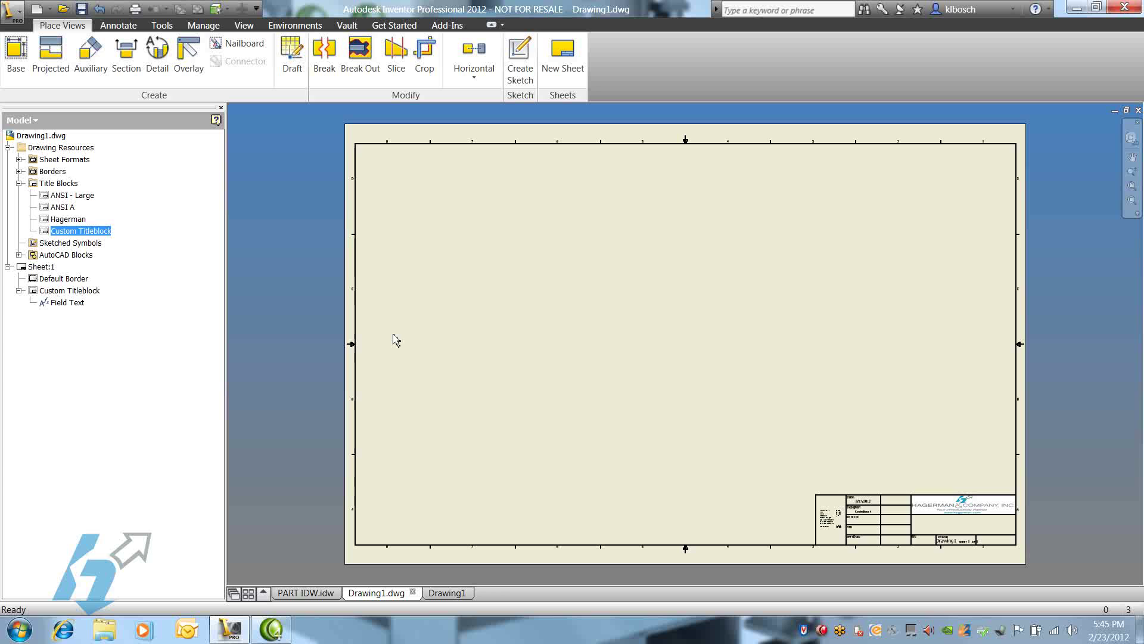
scroll(994, 551, down, 3)
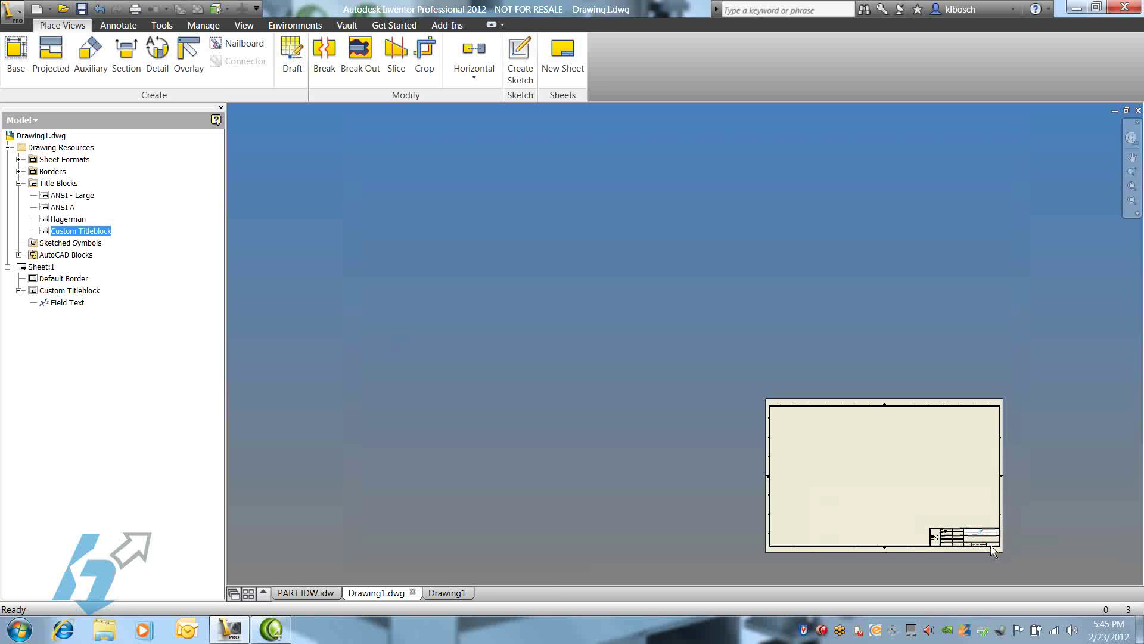
scroll(989, 545, up, 6)
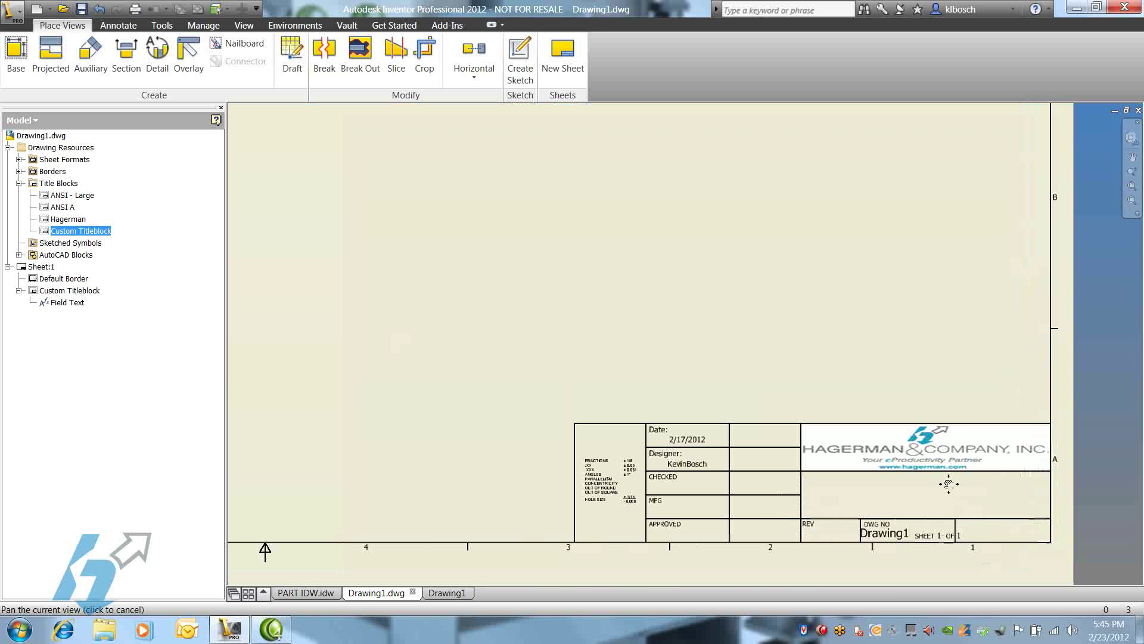
mouse_move(952, 486)
middle_down()
mouse_move(760, 363)
mouse_move(811, 358)
middle_up()
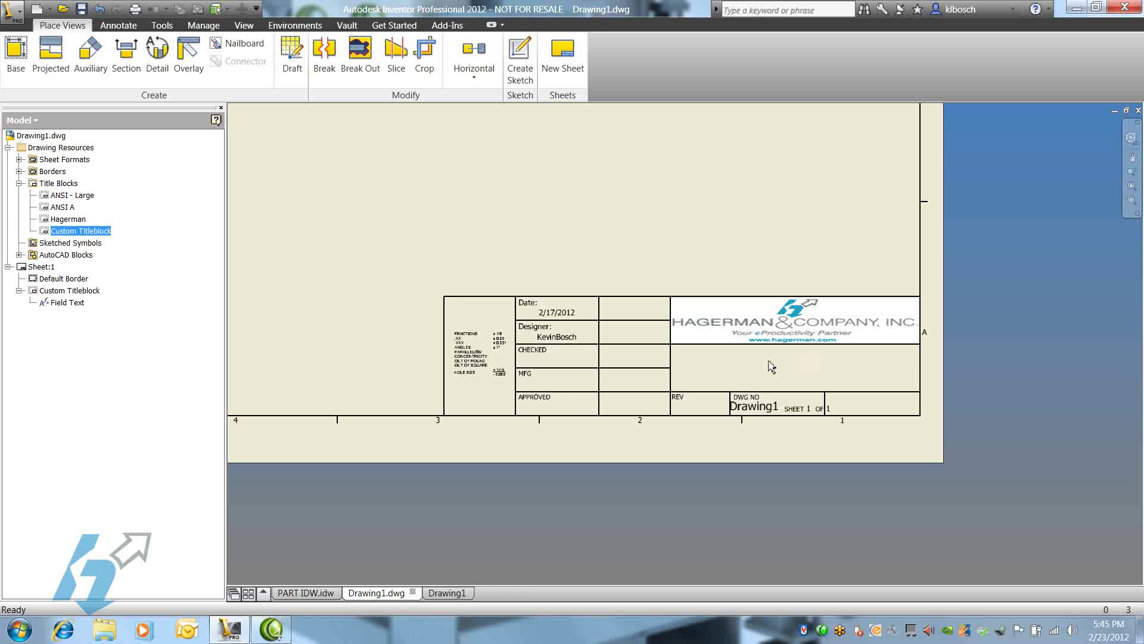
scroll(771, 365, up, 1)
scroll(771, 366, up, 2)
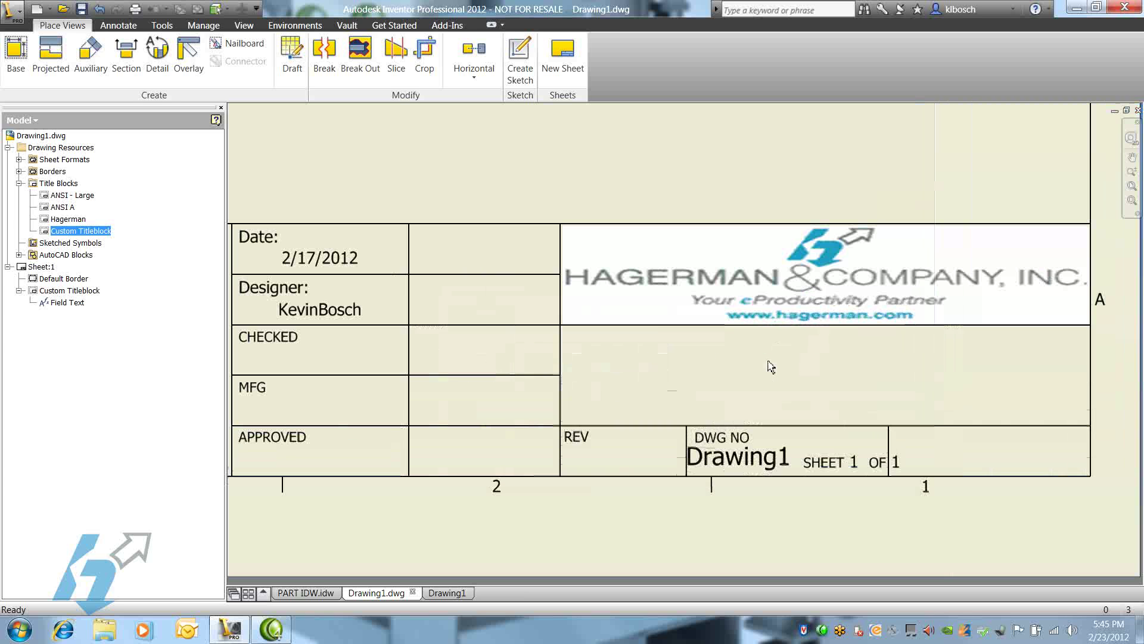
scroll(771, 367, down, 2)
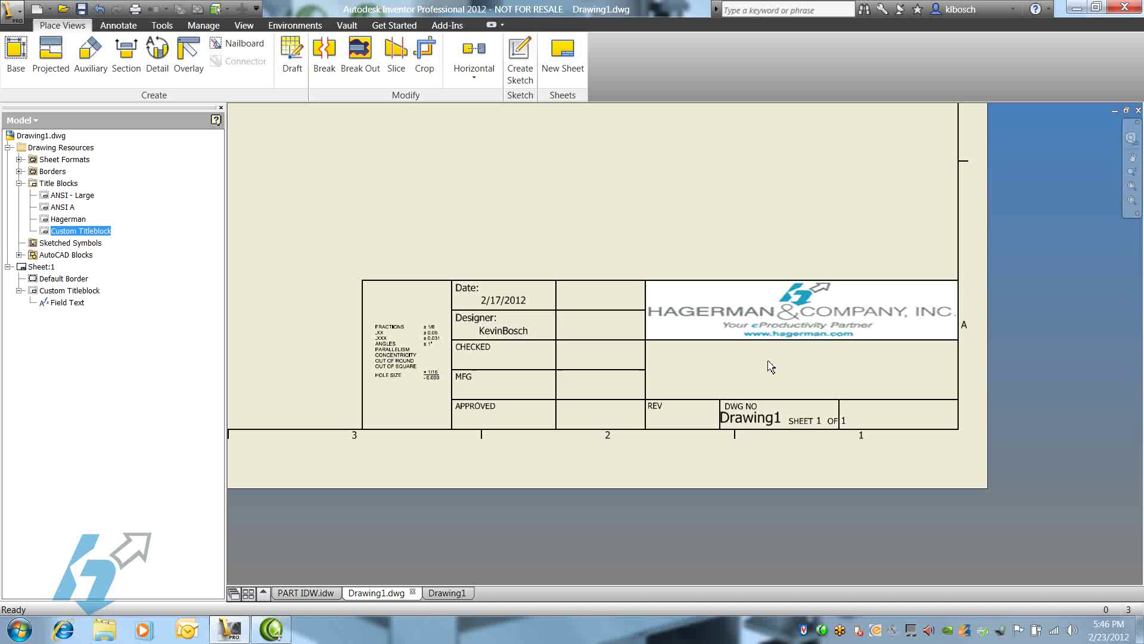